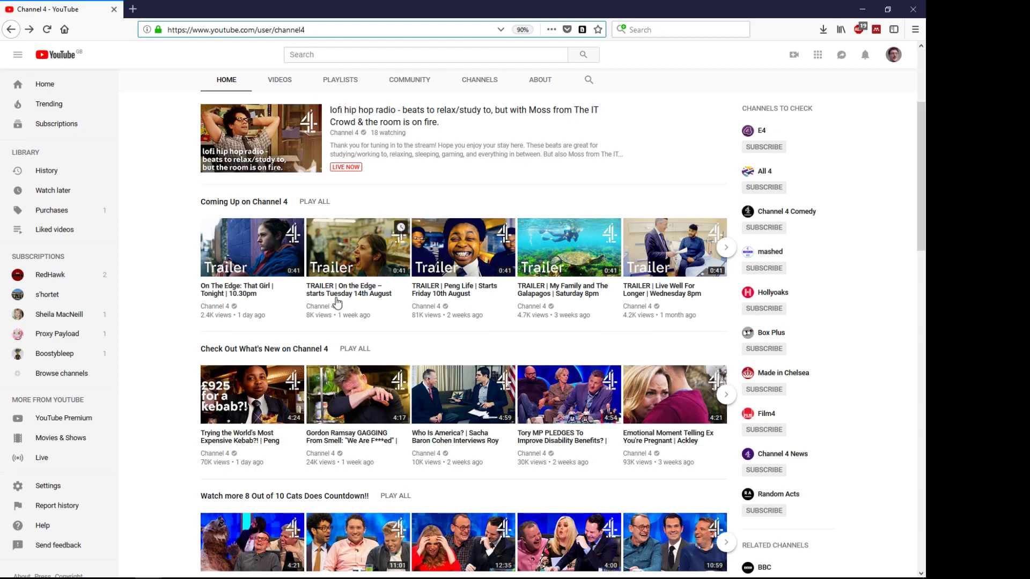
# Step: Open the All 4 channel from the CHANNELS tab of Channel 4's page
pyautogui.doubleClick(279, 30)
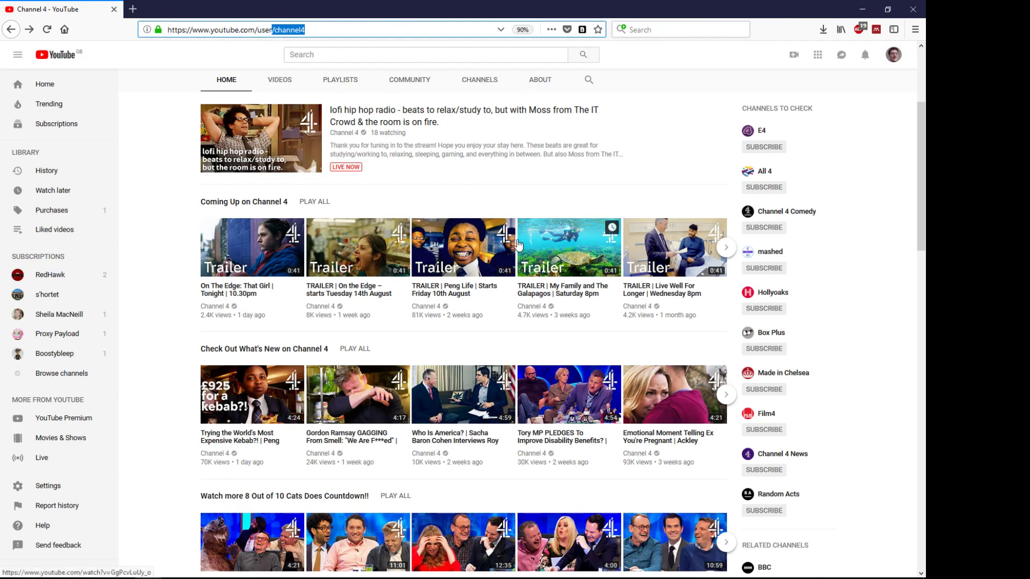
pyautogui.click(479, 91)
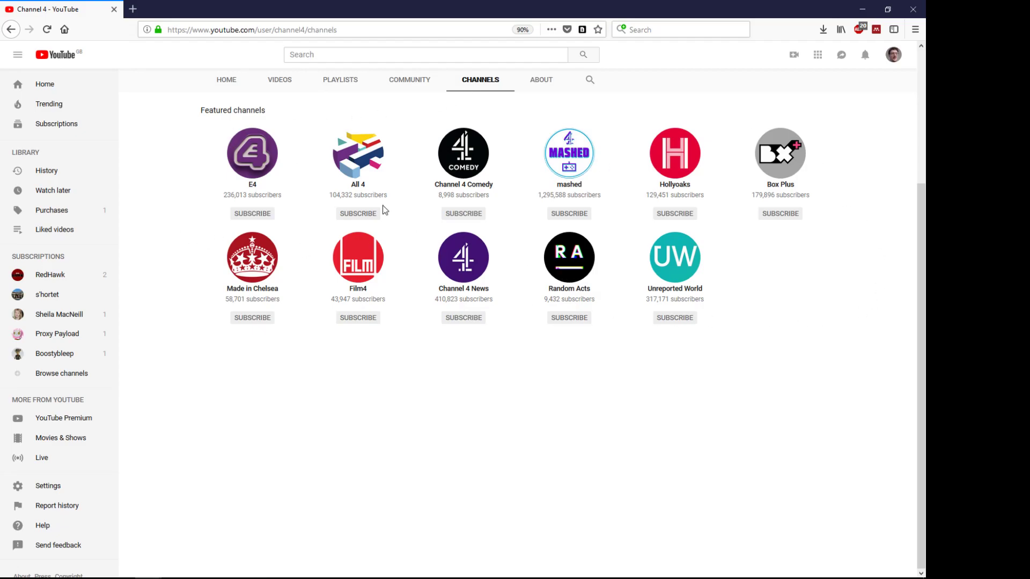
pyautogui.click(359, 172)
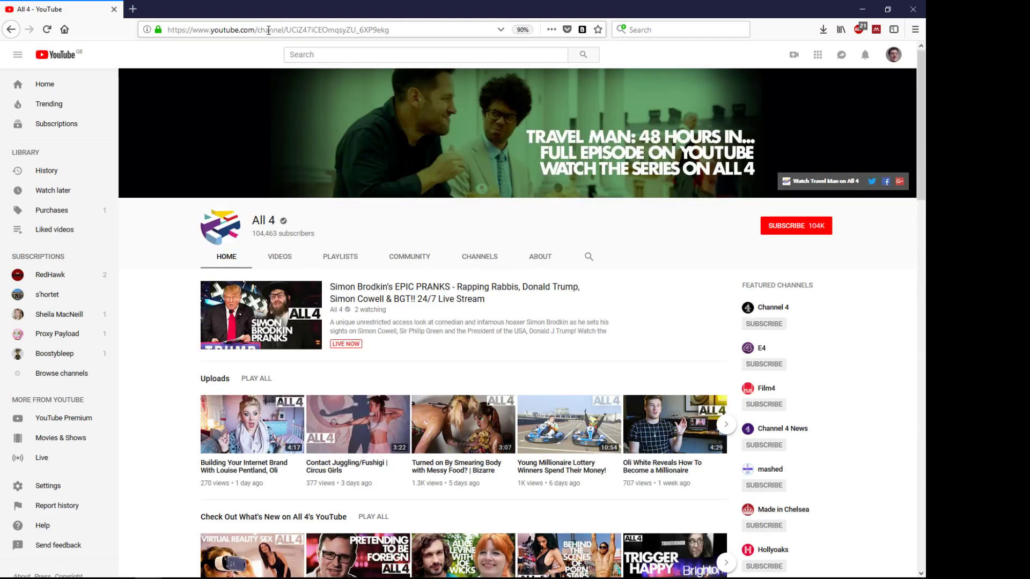
pyautogui.doubleClick(270, 30)
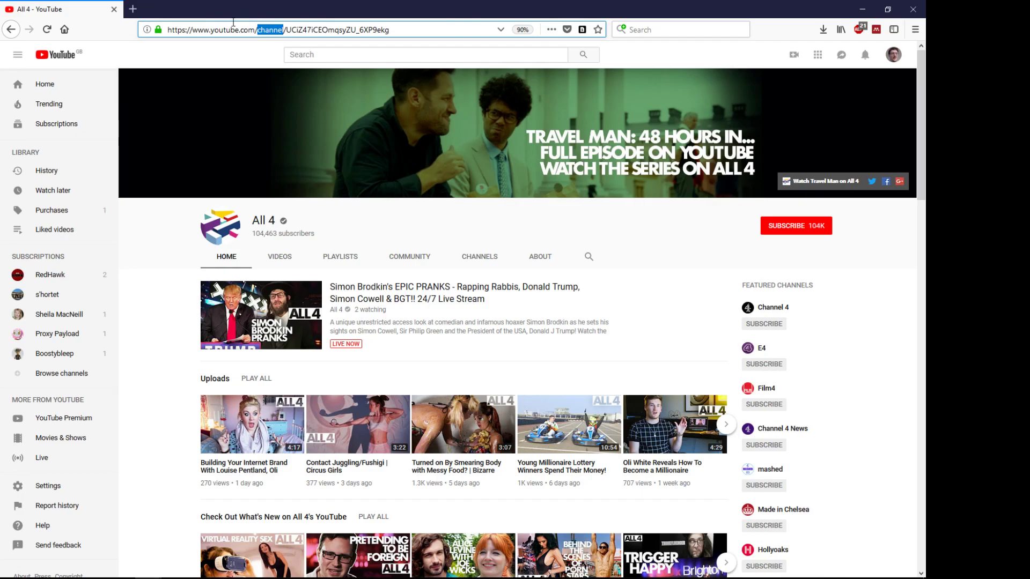
# Step: Search 'facepager' in a new tab and open the strohne/Facepager GitHub result
pyautogui.click(133, 8)
pyautogui.write('face')
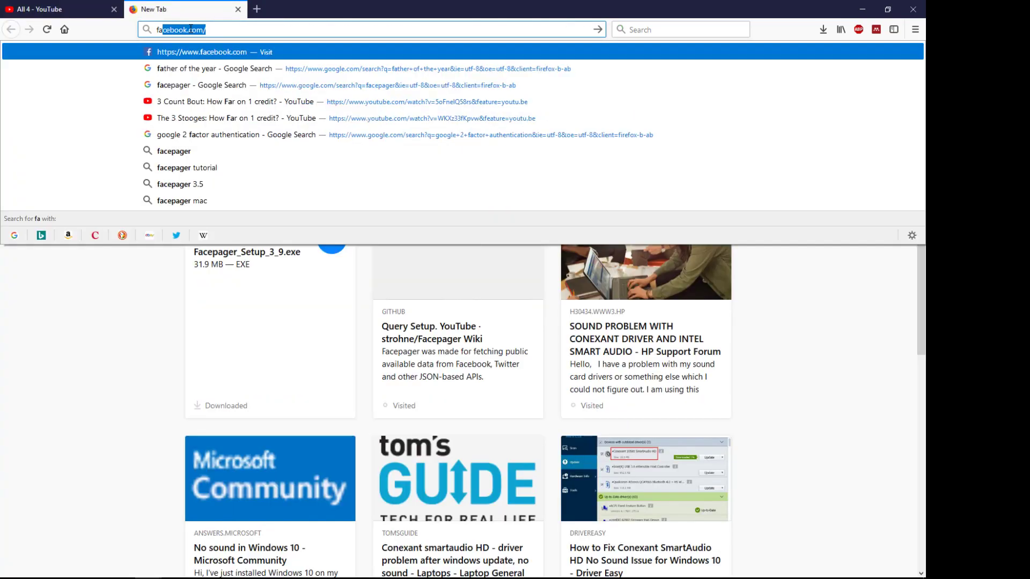
pyautogui.write('pager')
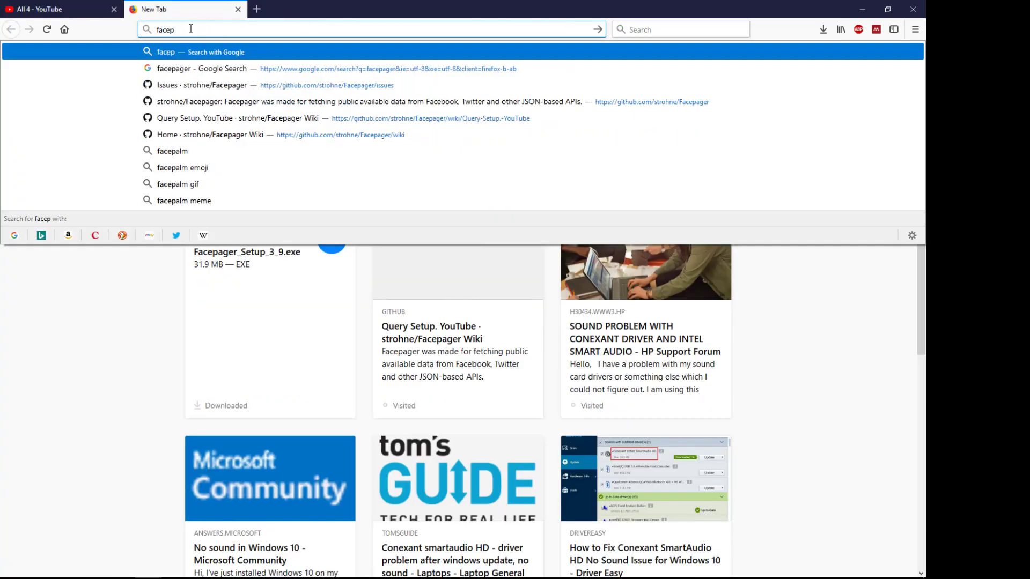
pyautogui.press('Return')
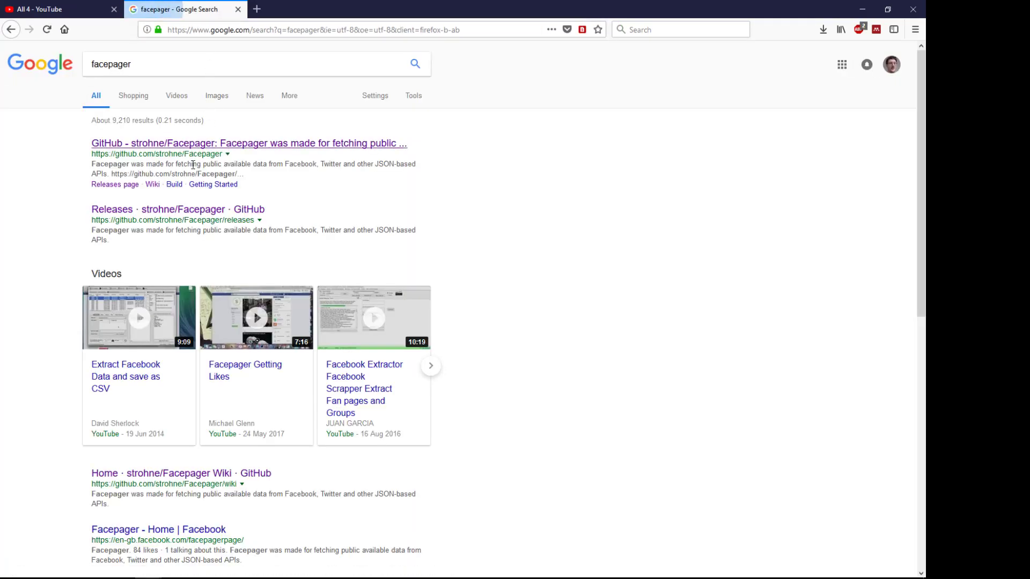
pyautogui.click(154, 144)
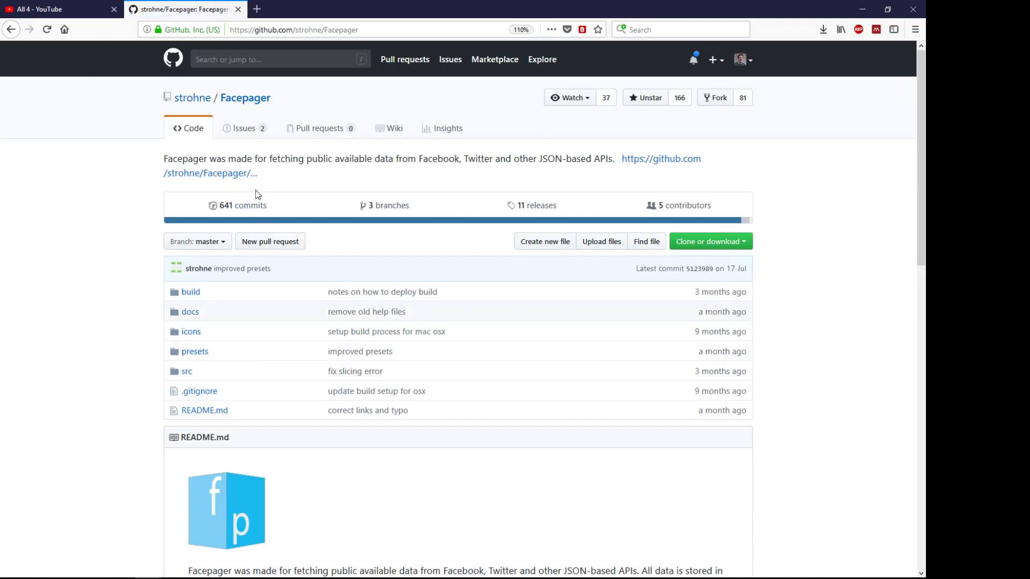
# Step: Open the repository's '11 releases' list and select the latest version number 3.9.2
pyautogui.scroll(-12, 256, 190)
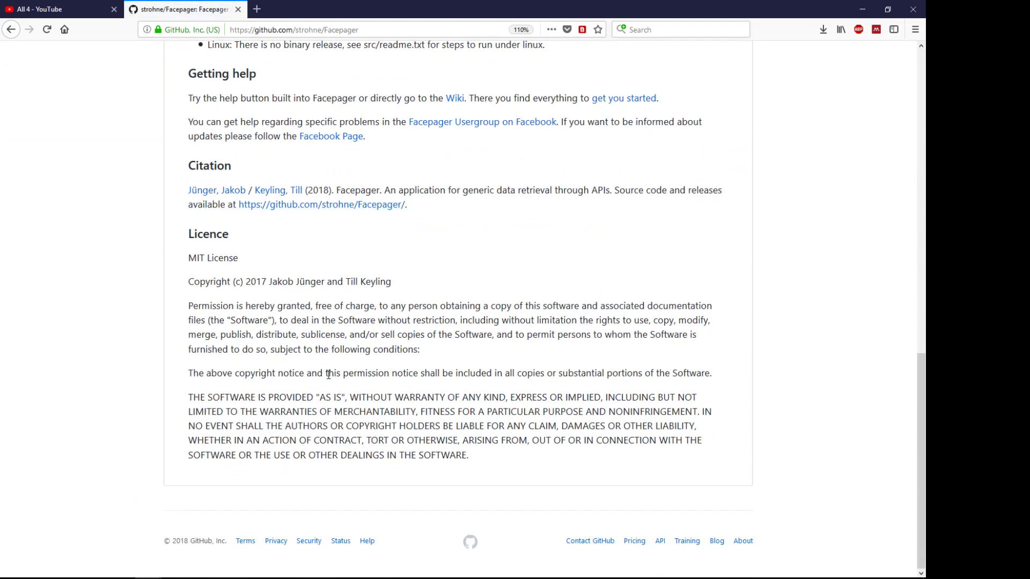
pyautogui.scroll(12, 328, 375)
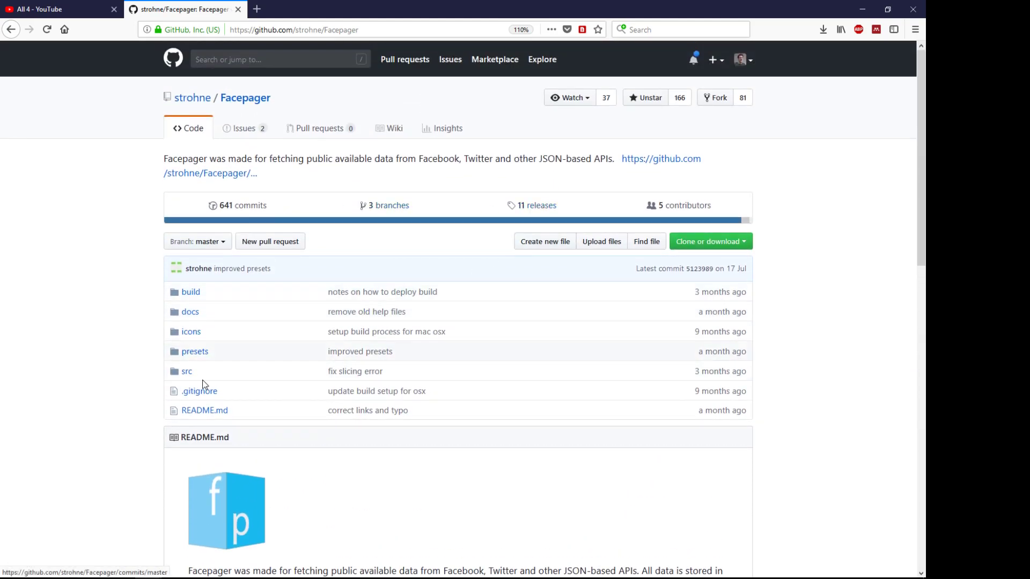
pyautogui.click(542, 209)
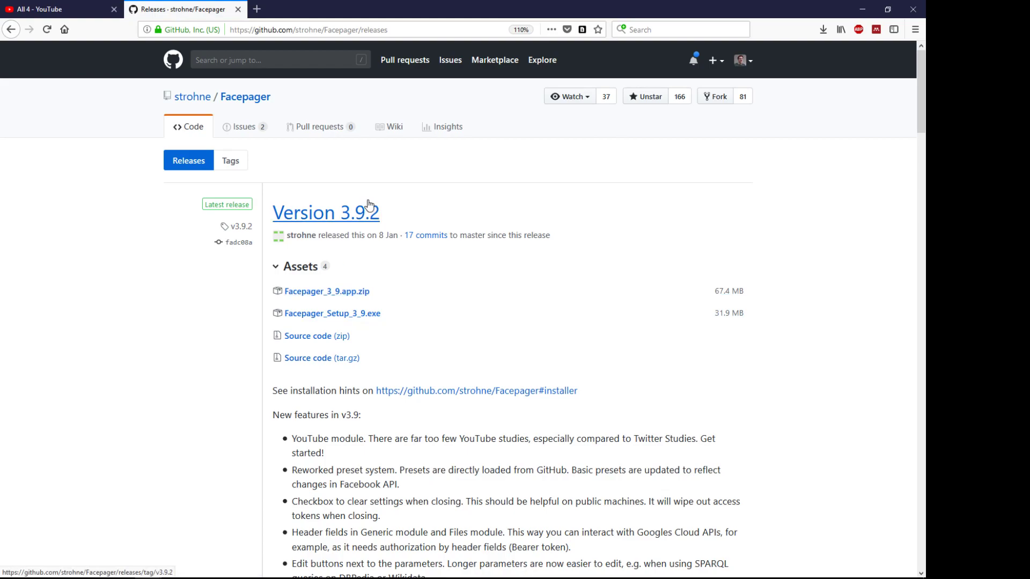
pyautogui.moveTo(403, 214); pyautogui.dragTo(346, 219)
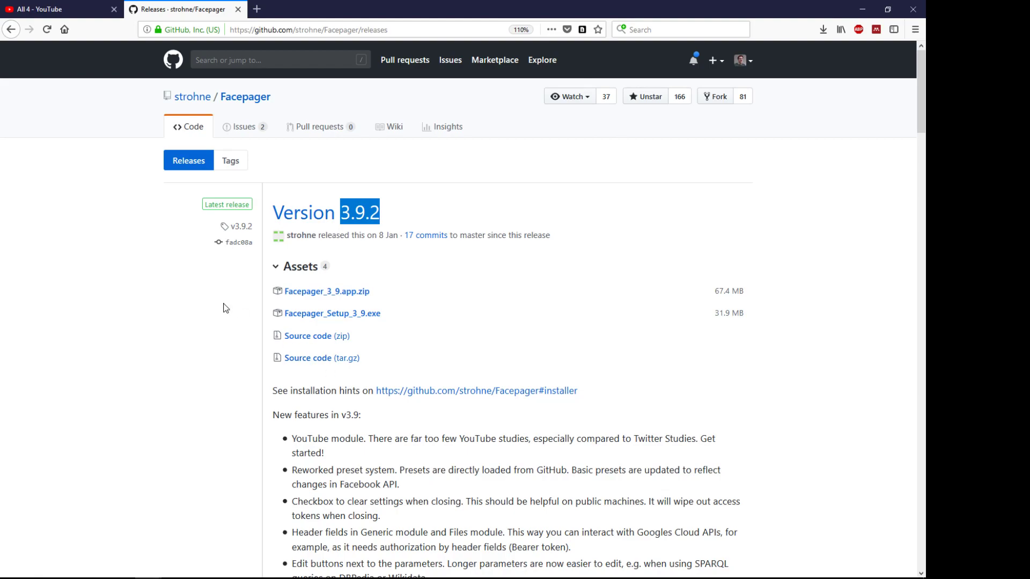
# Step: Launch Facepager maximized, pick the Facebook tab's Access Token field, then restore the window
pyautogui.click(473, 568)
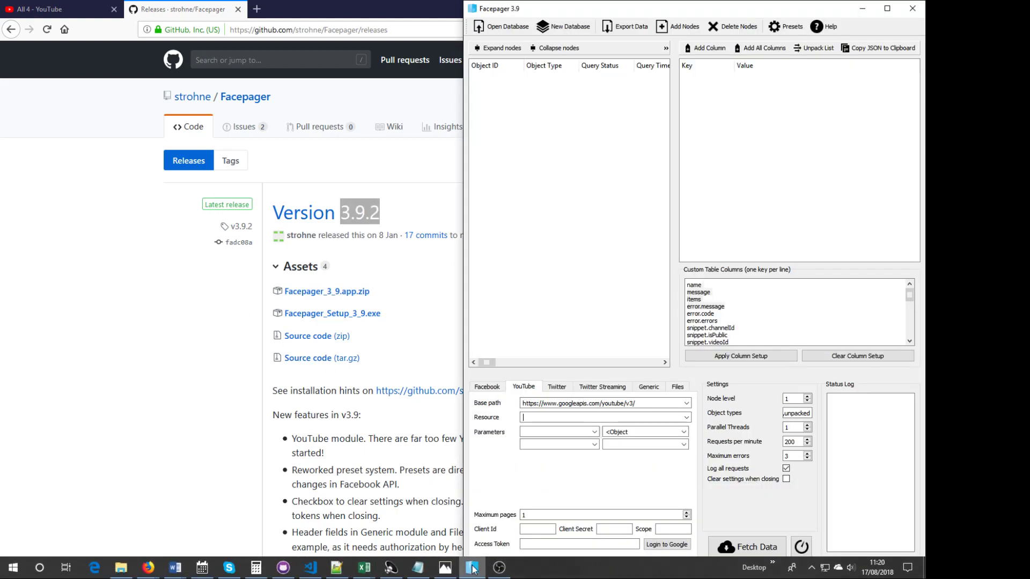
pyautogui.click(887, 9)
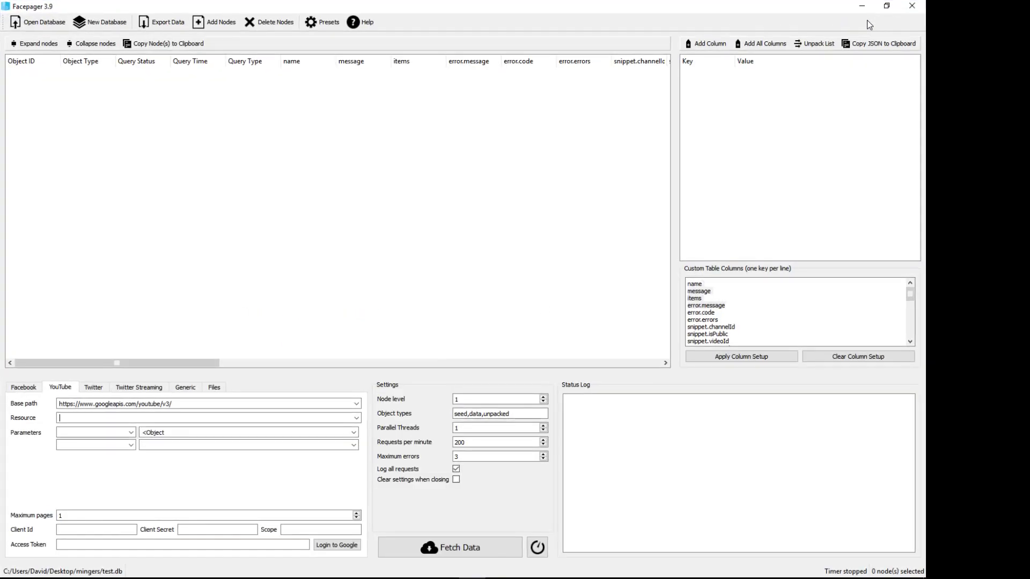
pyautogui.click(25, 388)
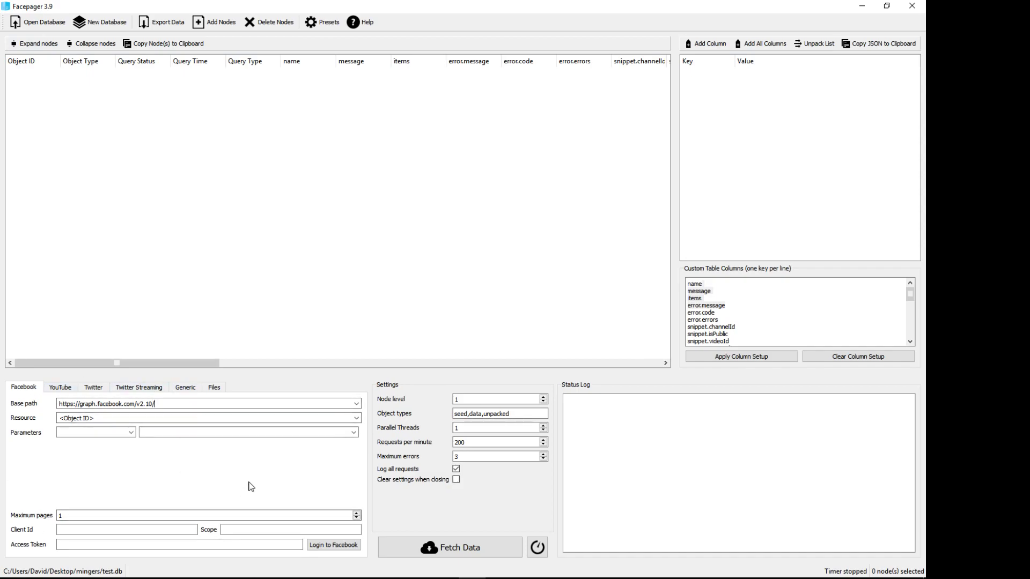
pyautogui.click(61, 543)
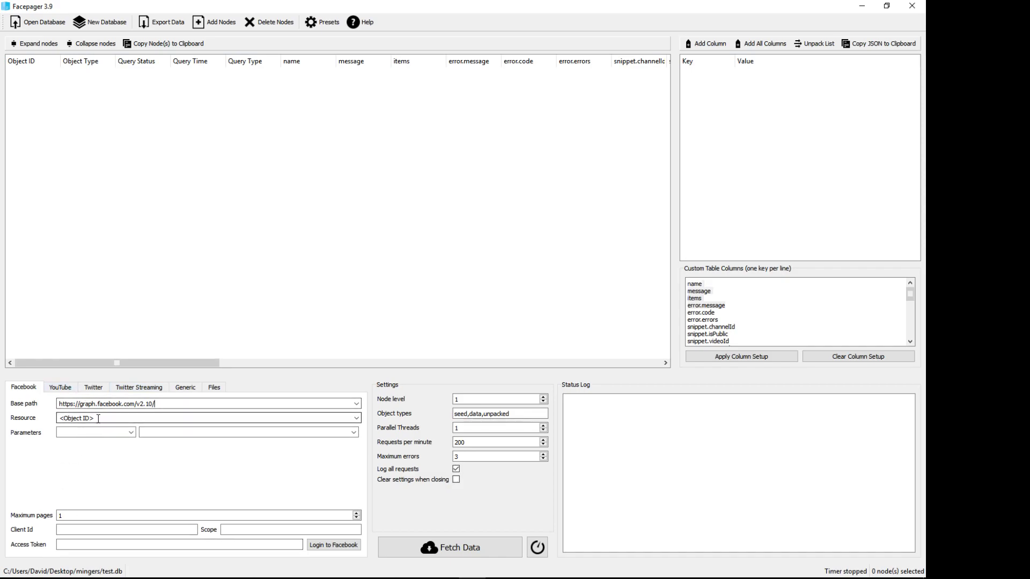
pyautogui.hotkey('alt', 'Tab')
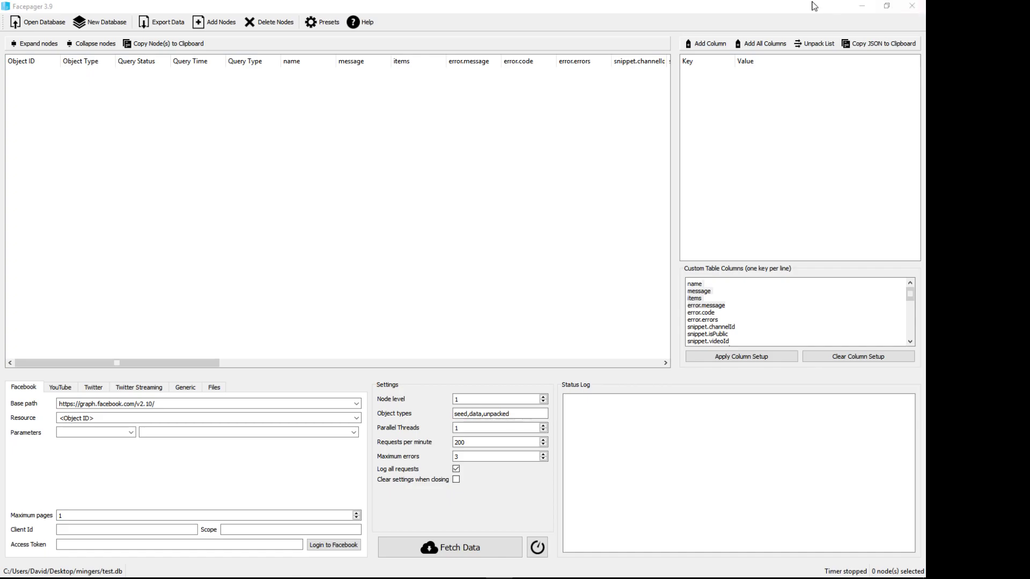
pyautogui.moveTo(767, 8); pyautogui.dragTo(789, 215)
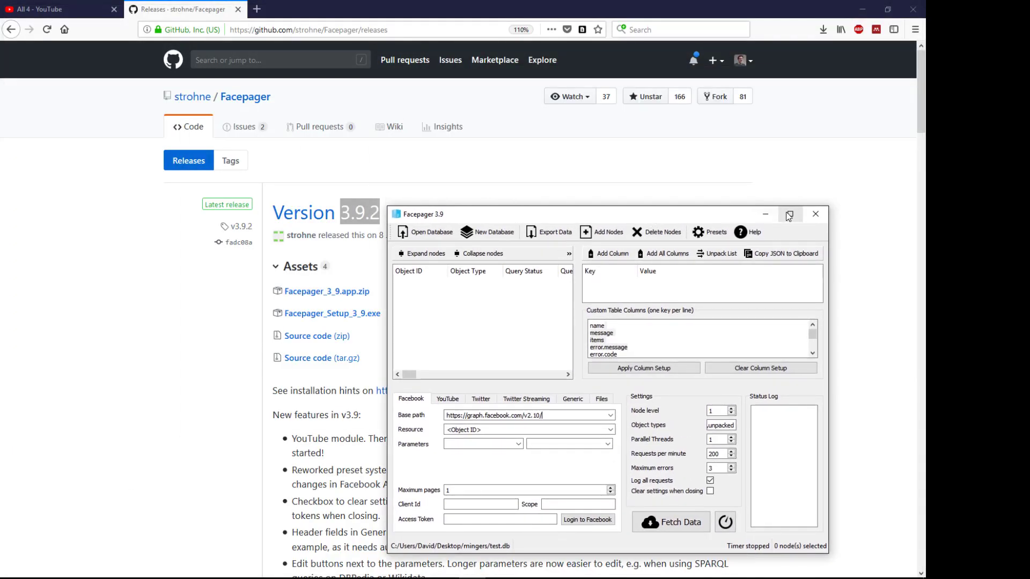
# Step: Minimize Facepager and open the 'Query Setup. YouTube' page from the Facepager wiki
pyautogui.click(765, 215)
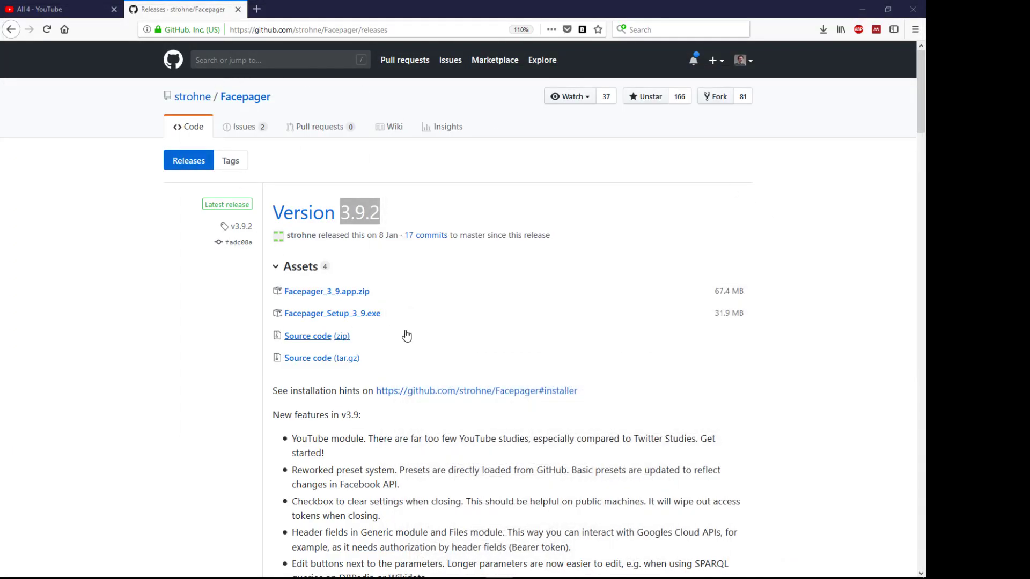
pyautogui.click(384, 133)
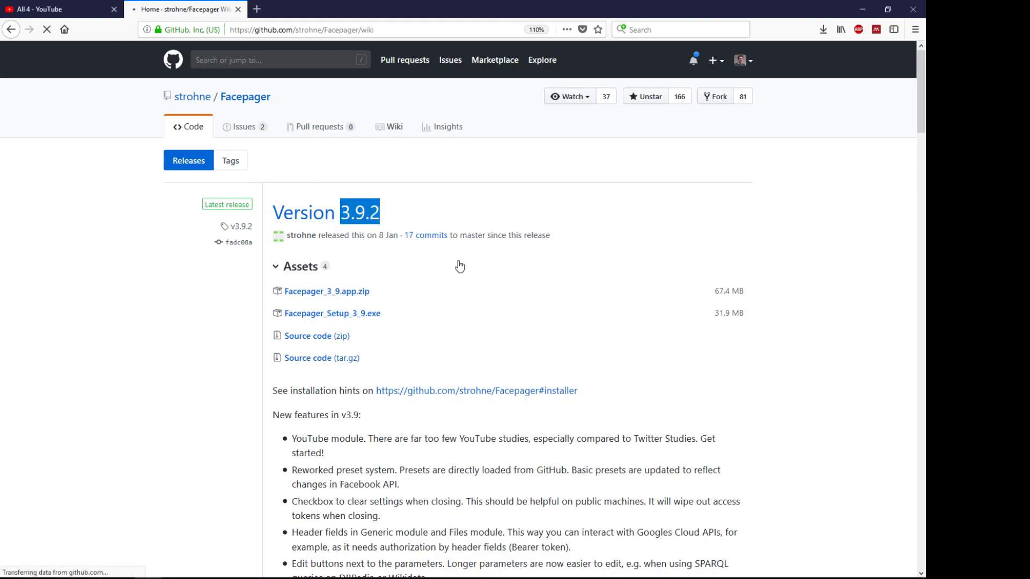
pyautogui.scroll(-5, 311, 364)
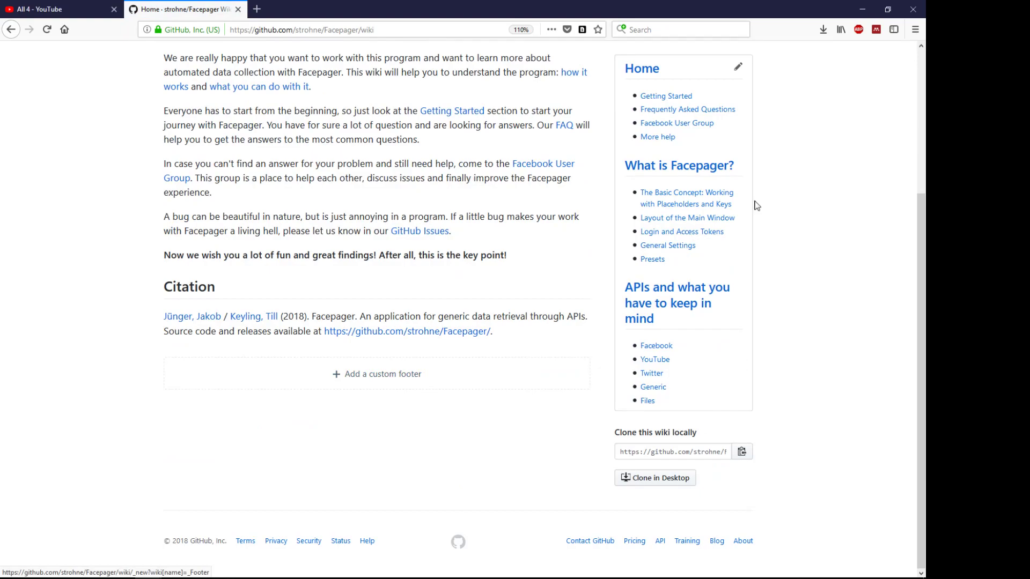
pyautogui.scroll(4, 464, 393)
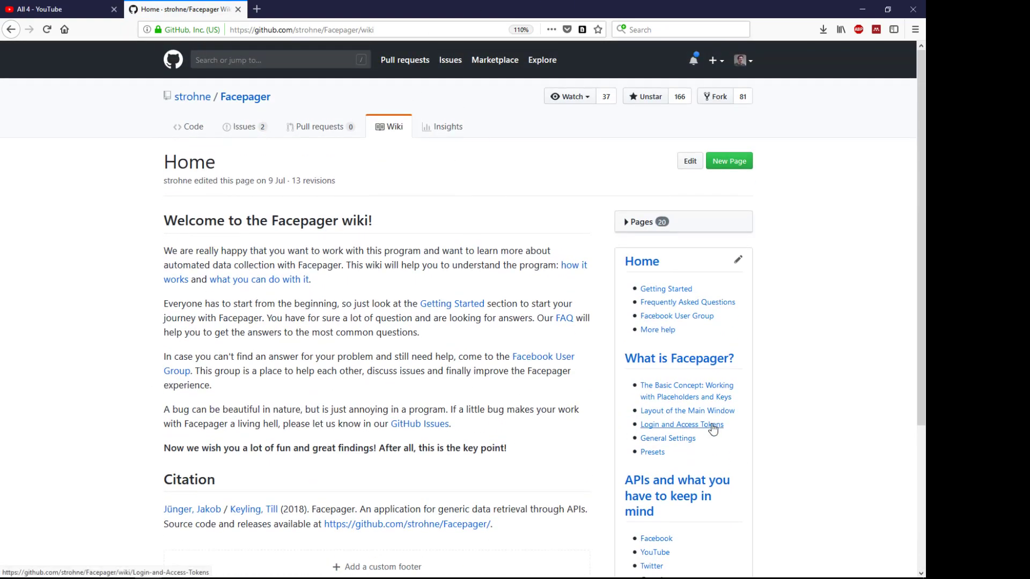
pyautogui.scroll(-3, 670, 408)
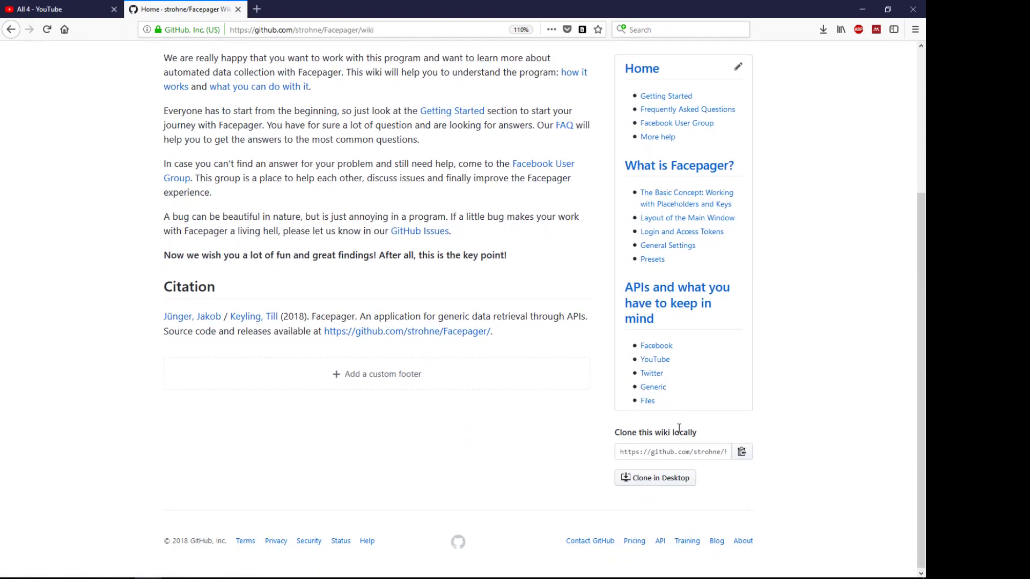
pyautogui.click(657, 362)
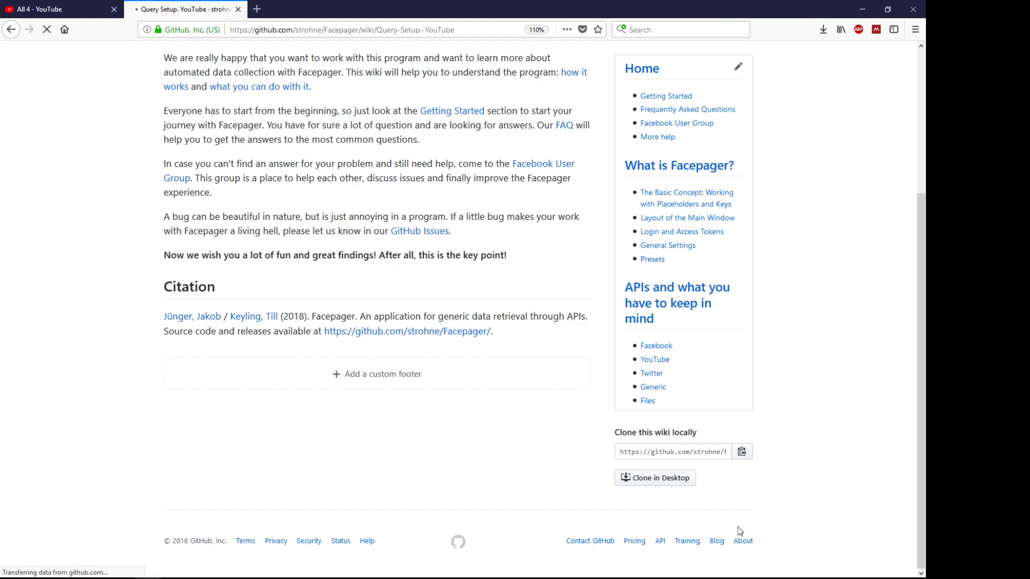
# Step: Read the YouTube setup page and follow its link to the YouTube Data API reference
pyautogui.scroll(-9, 395, 321)
pyautogui.scroll(-5, 421, 415)
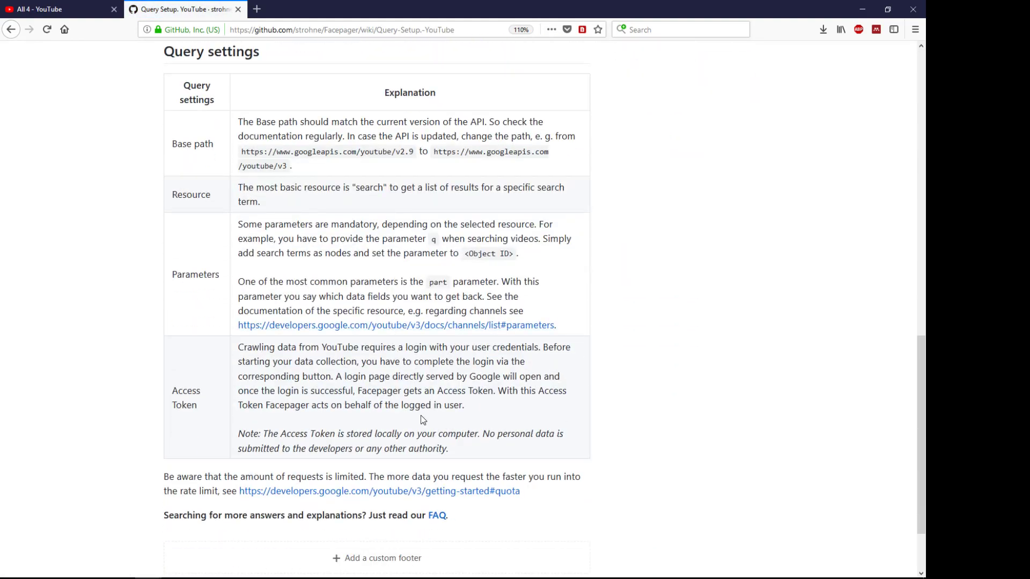
pyautogui.scroll(15, 420, 414)
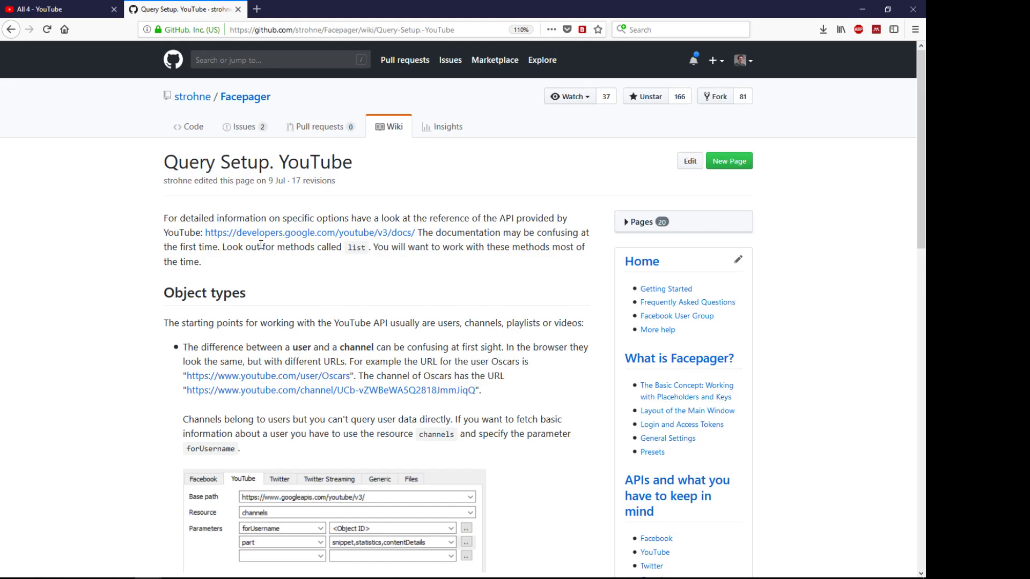
pyautogui.doubleClick(354, 247)
pyautogui.rightClick(357, 250)
pyautogui.click(379, 261)
pyautogui.click(255, 234)
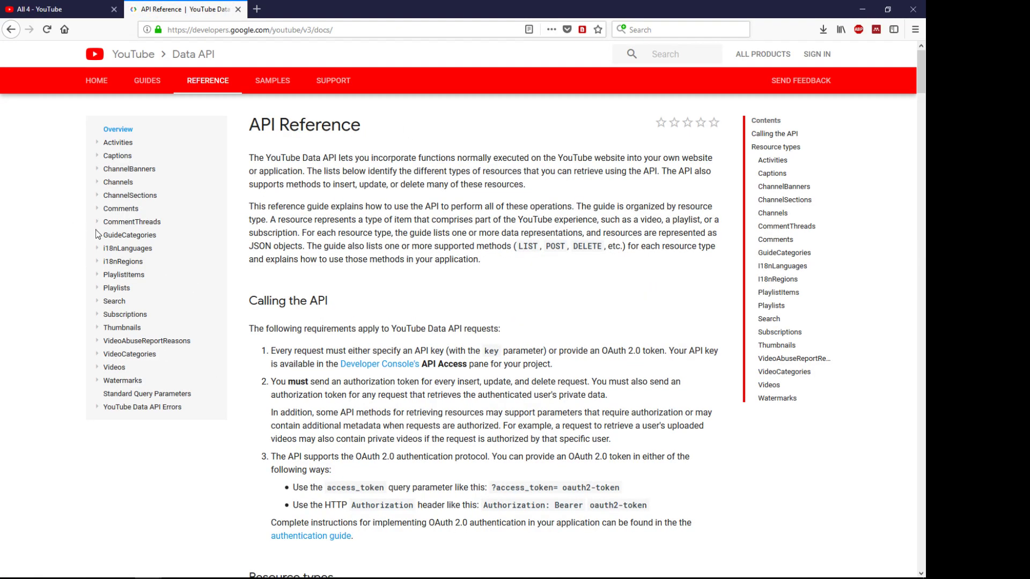
# Step: Expand CommentThreads in the API reference and open its list method page
pyautogui.click(97, 226)
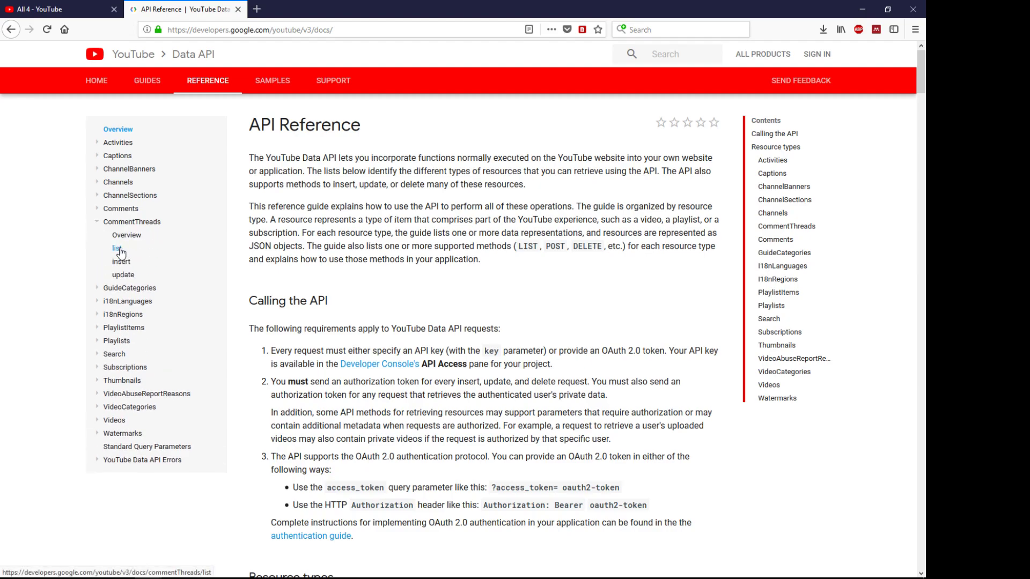
pyautogui.click(117, 249)
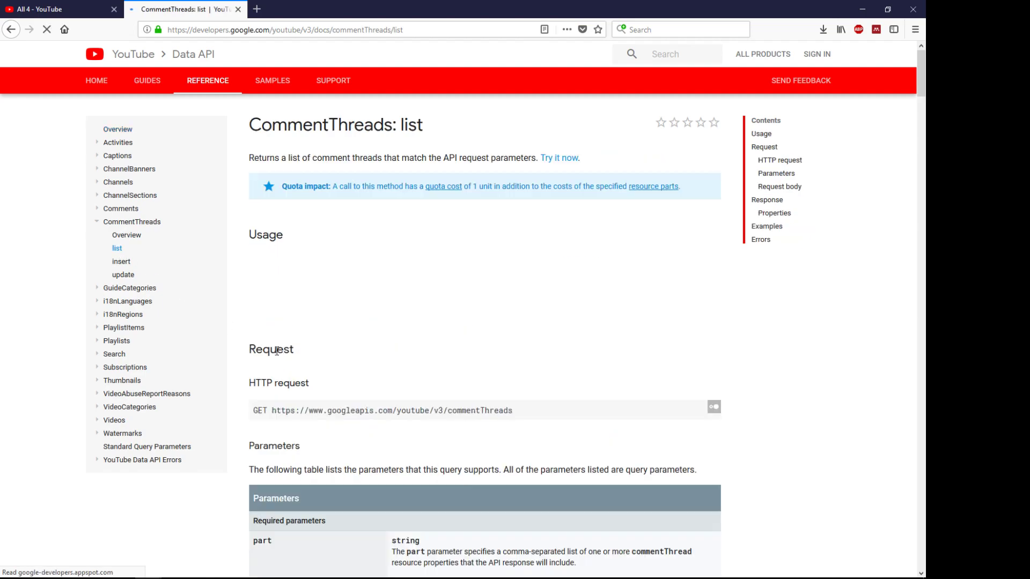
pyautogui.scroll(-2, 280, 345)
pyautogui.scroll(-2, 280, 345)
pyautogui.scroll(4, 279, 343)
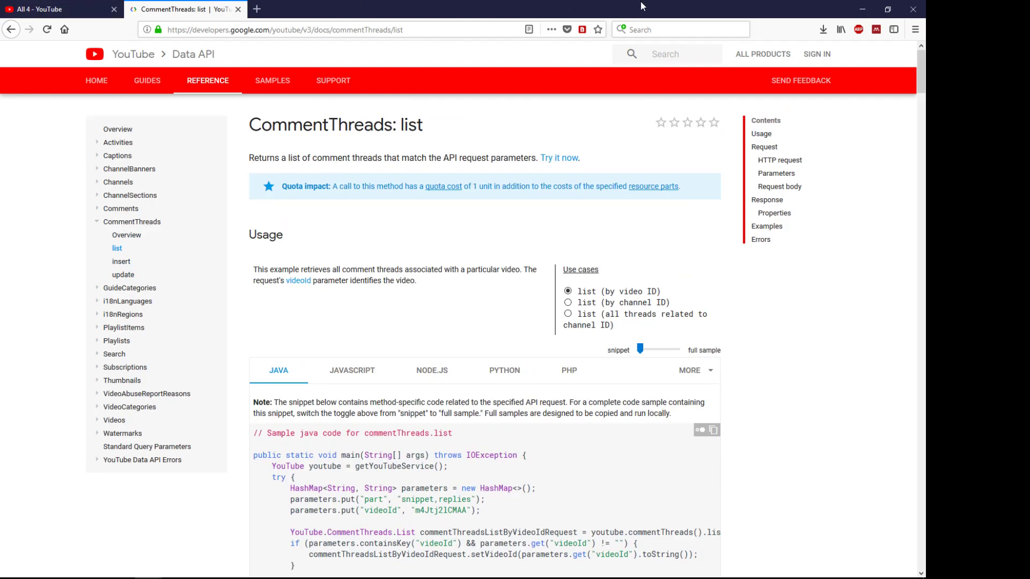
# Step: Snap Facepager to the right half with the CommentThreads docs on the left
pyautogui.moveTo(392, 573)
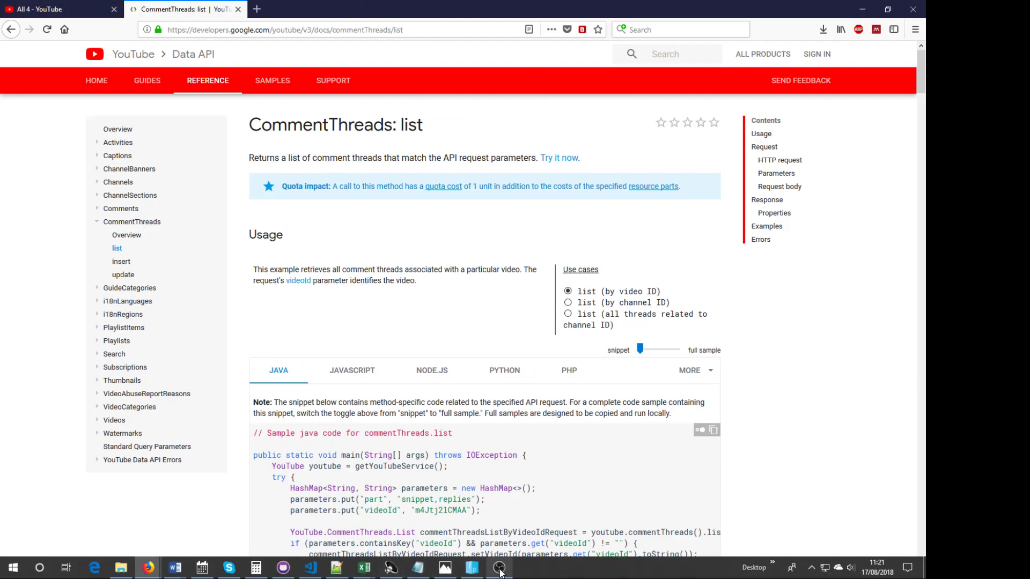
pyautogui.click(477, 572)
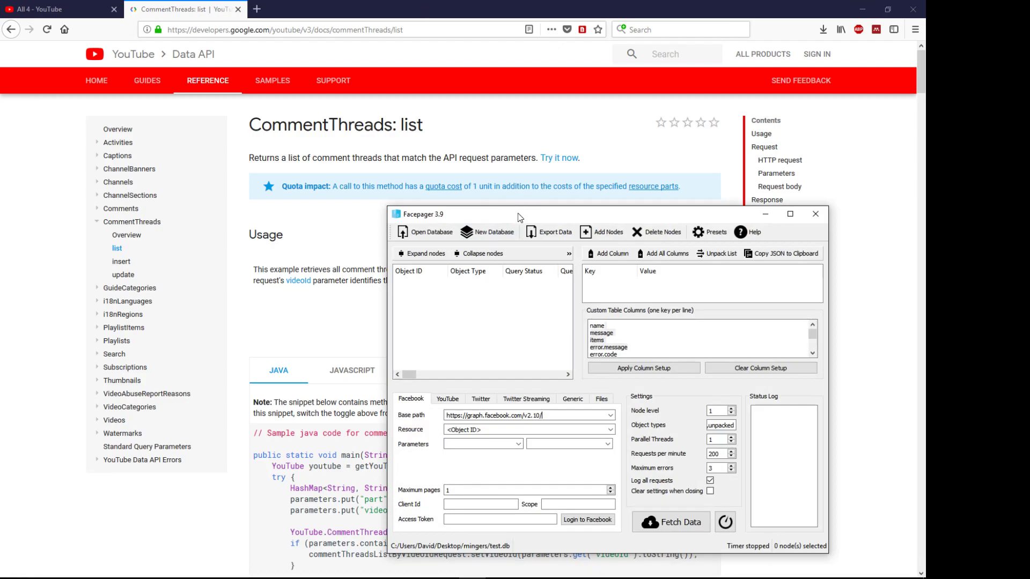
pyautogui.moveTo(518, 209); pyautogui.dragTo(926, 214)
pyautogui.click(118, 75)
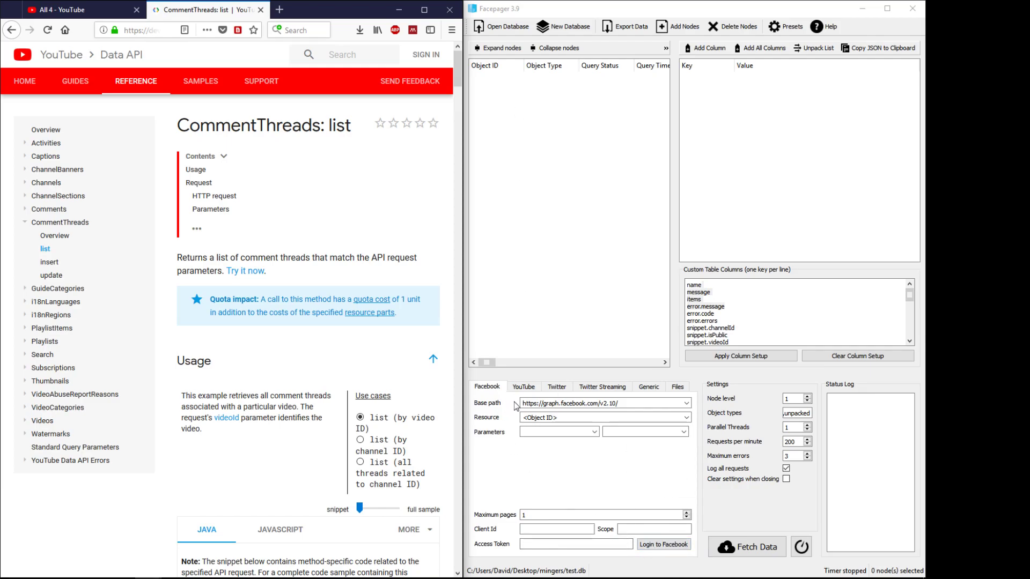
# Step: Select Facepager's YouTube module and delete 'videos' so the Resource field is empty
pyautogui.click(524, 388)
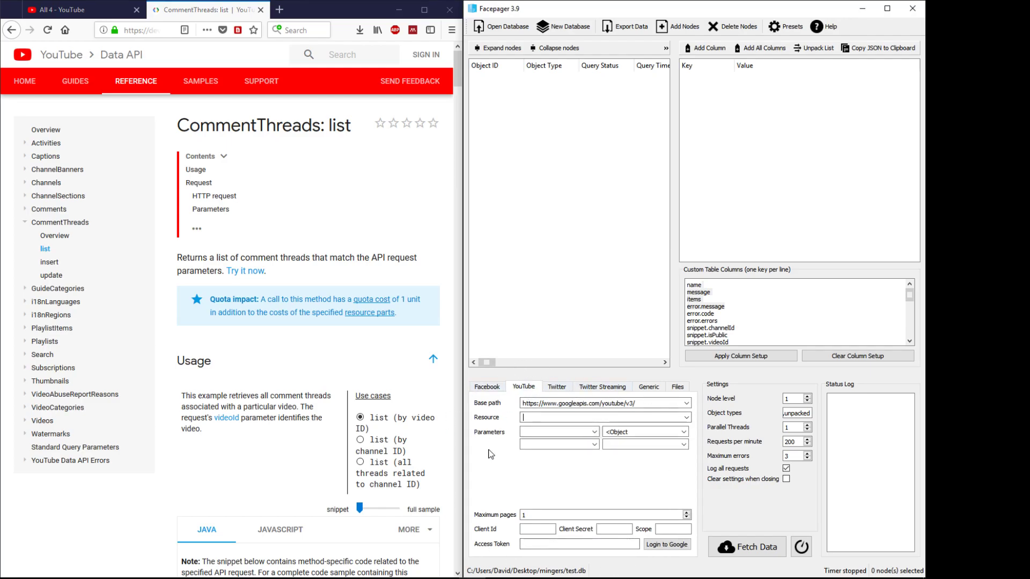
pyautogui.click(487, 388)
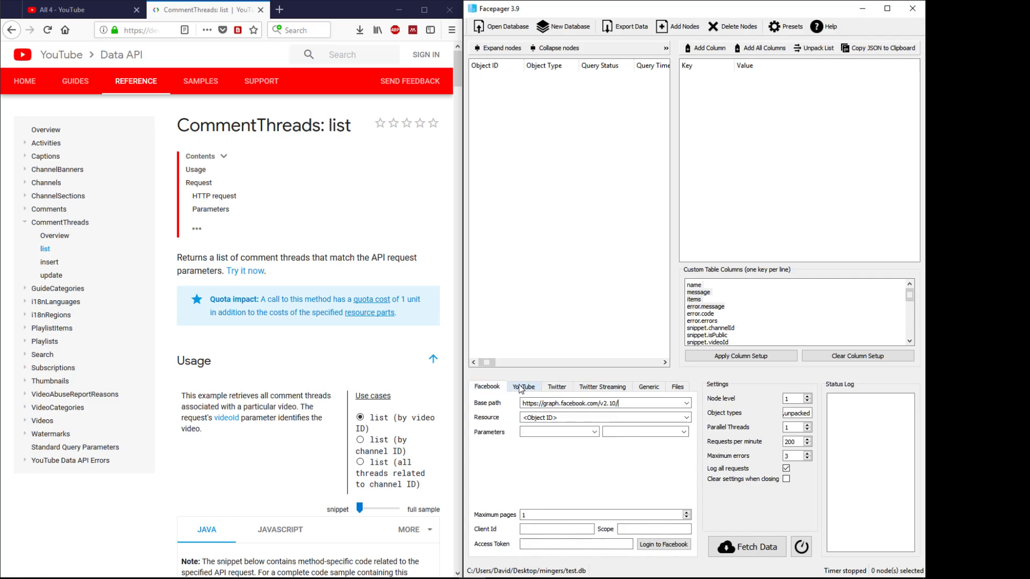
pyautogui.click(557, 387)
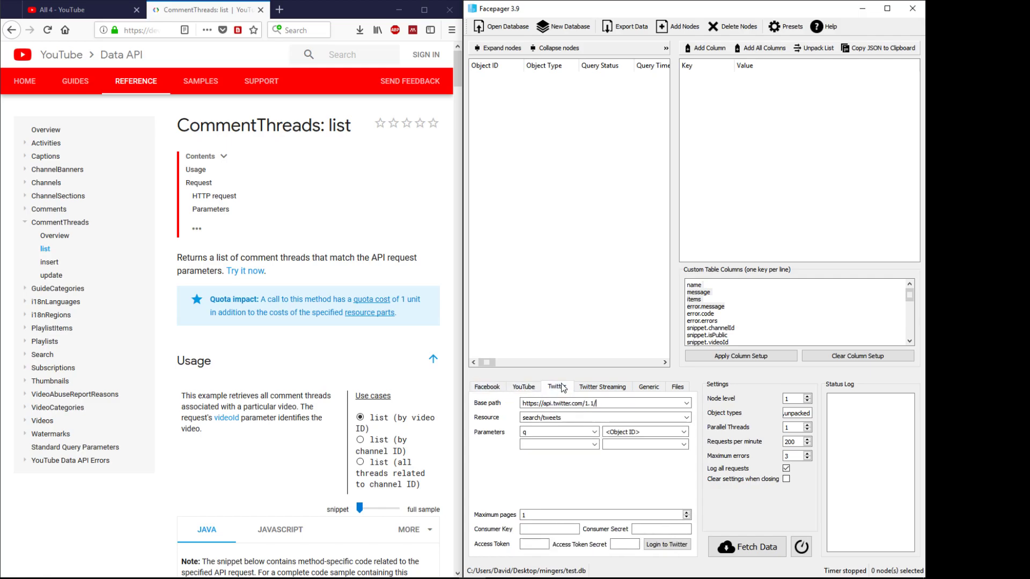
pyautogui.click(524, 390)
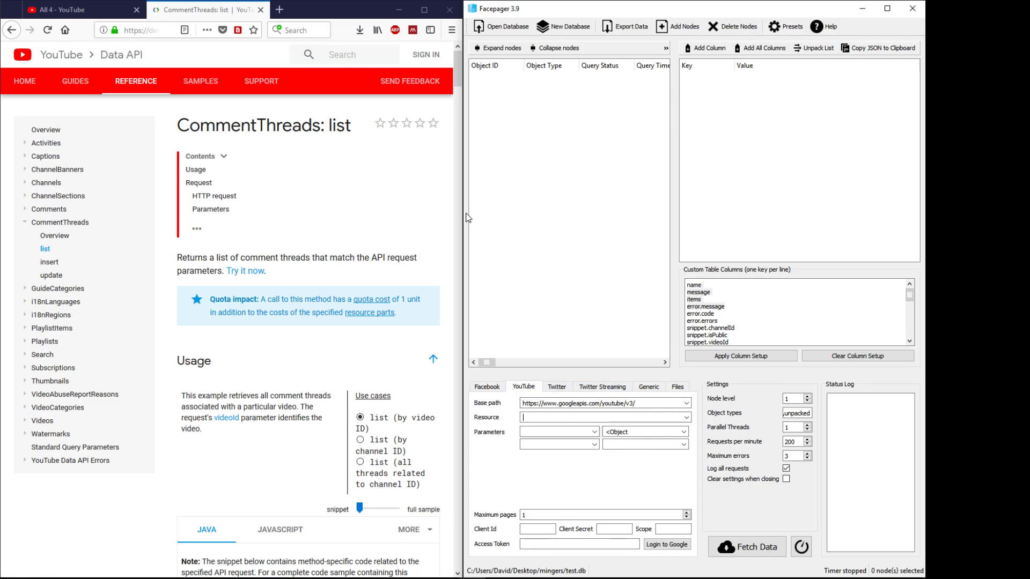
pyautogui.click(601, 417)
pyautogui.doubleClick(538, 417)
pyautogui.press('BackSpace')
# Step: Log in to Google with the account email and password, allow access, and select the returned access token
pyautogui.click(662, 545)
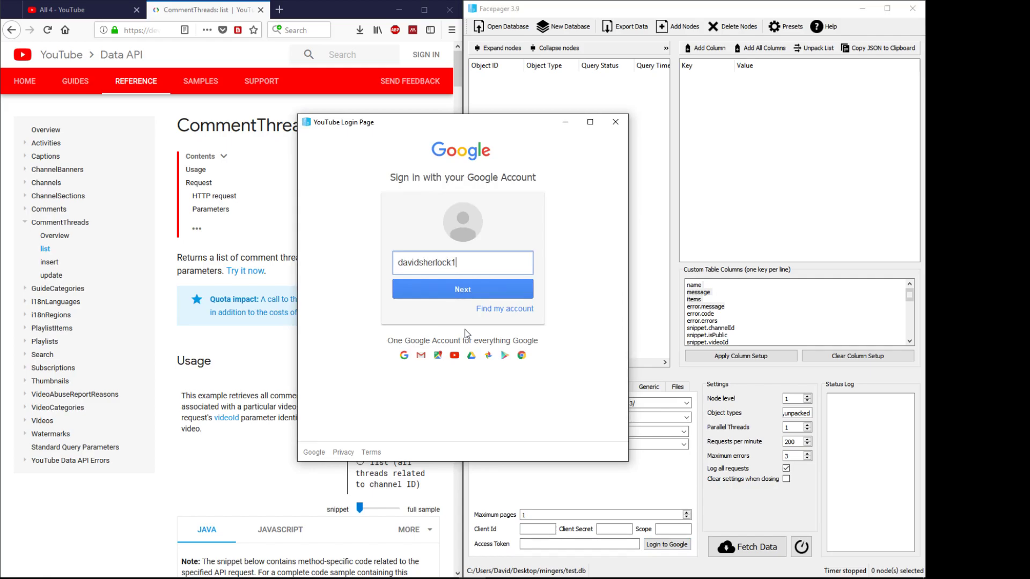
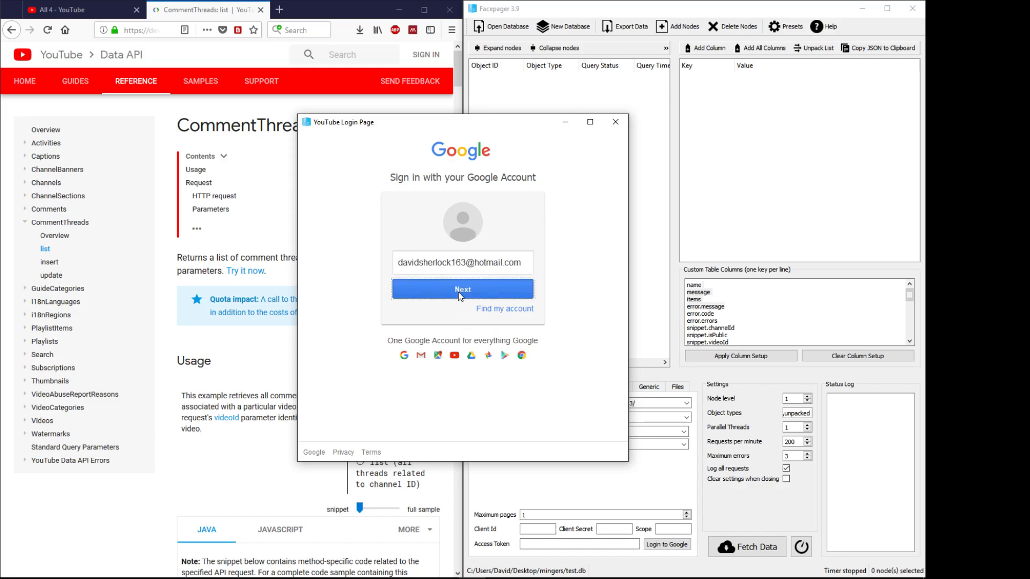
pyautogui.click(455, 293)
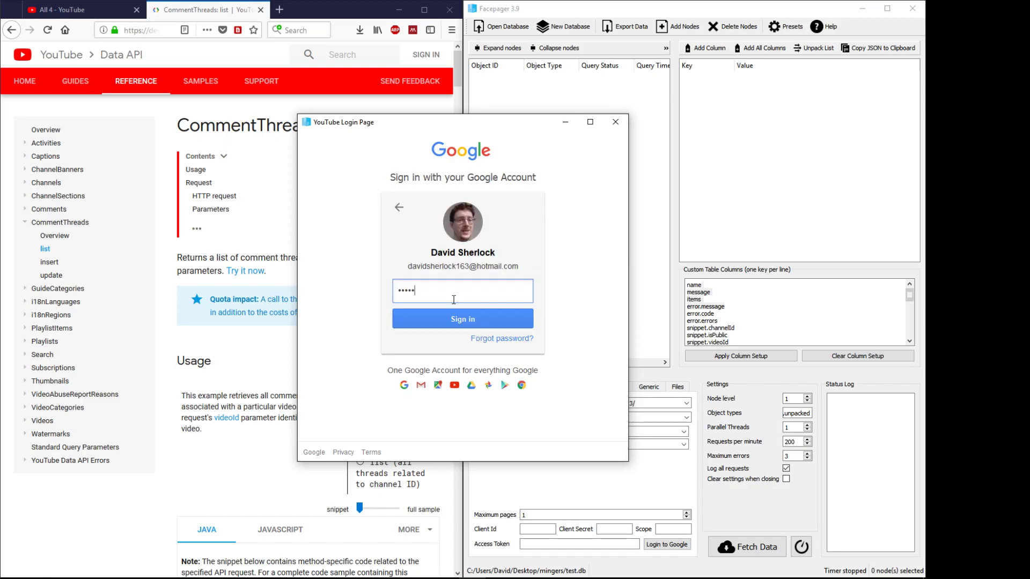
pyautogui.write('•••••••••••')
pyautogui.click(452, 321)
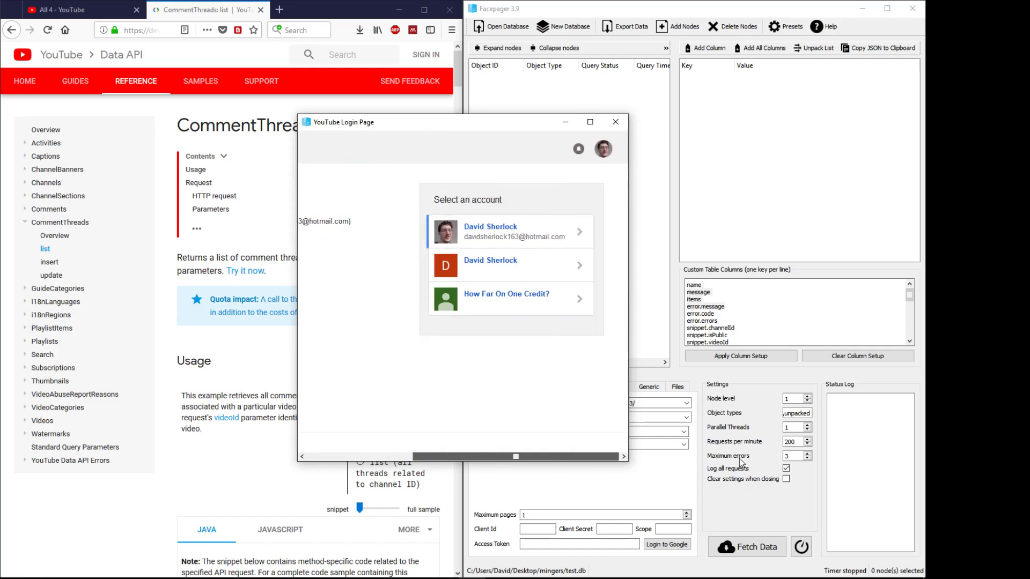
pyautogui.click(500, 230)
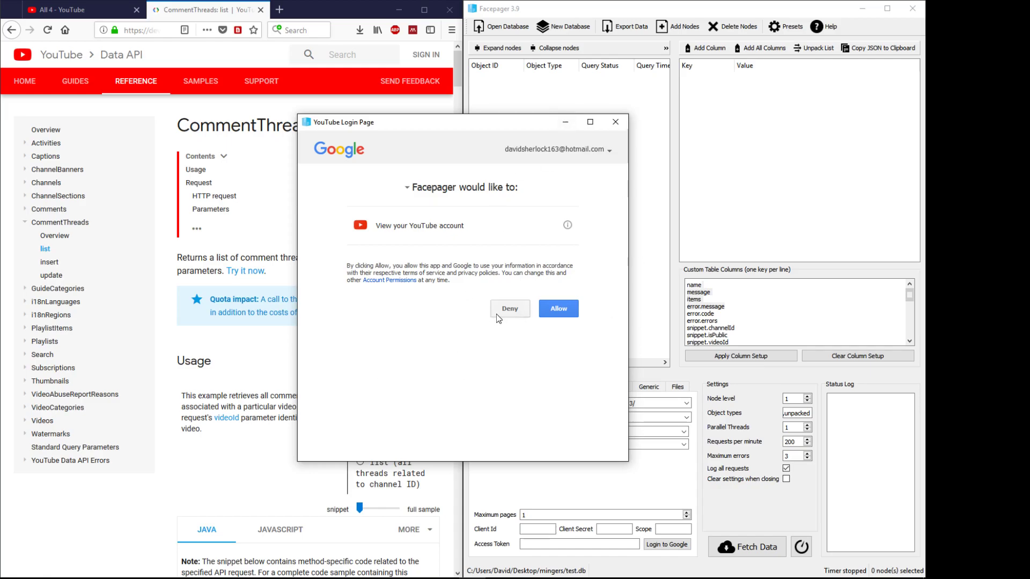
pyautogui.click(569, 310)
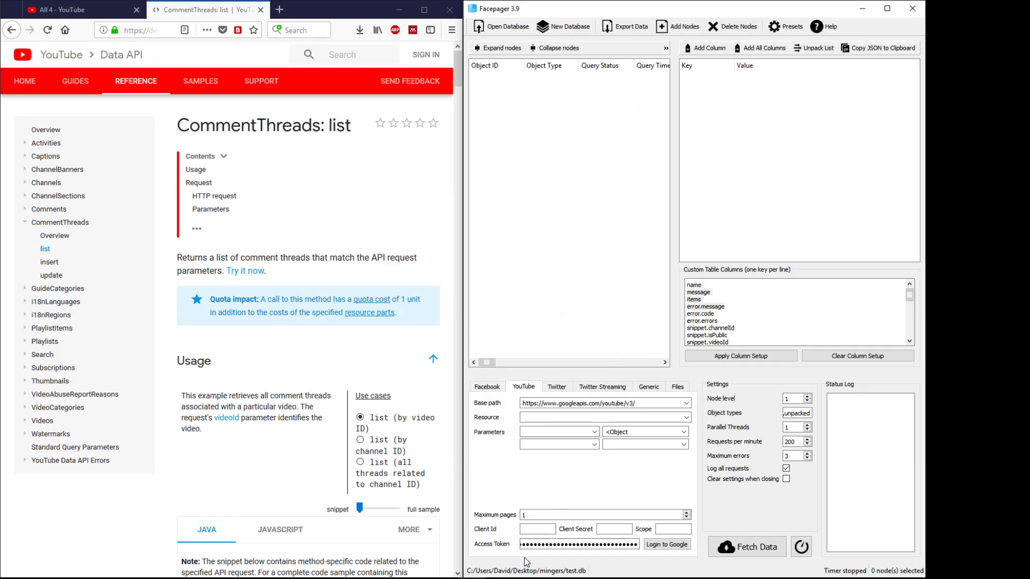
pyautogui.doubleClick(534, 547)
pyautogui.moveTo(637, 546); pyautogui.dragTo(665, 553)
pyautogui.click(528, 517)
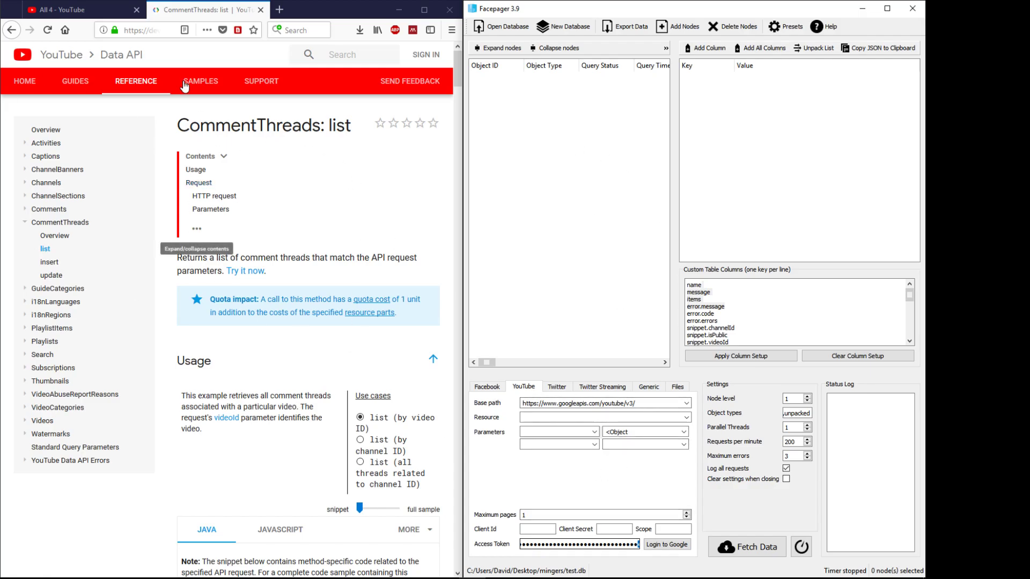
# Step: Scroll to the Java sample and find 'scope' on the docs page
pyautogui.scroll(-15, 233, 411)
pyautogui.scroll(-20, 233, 411)
pyautogui.scroll(-15, 234, 415)
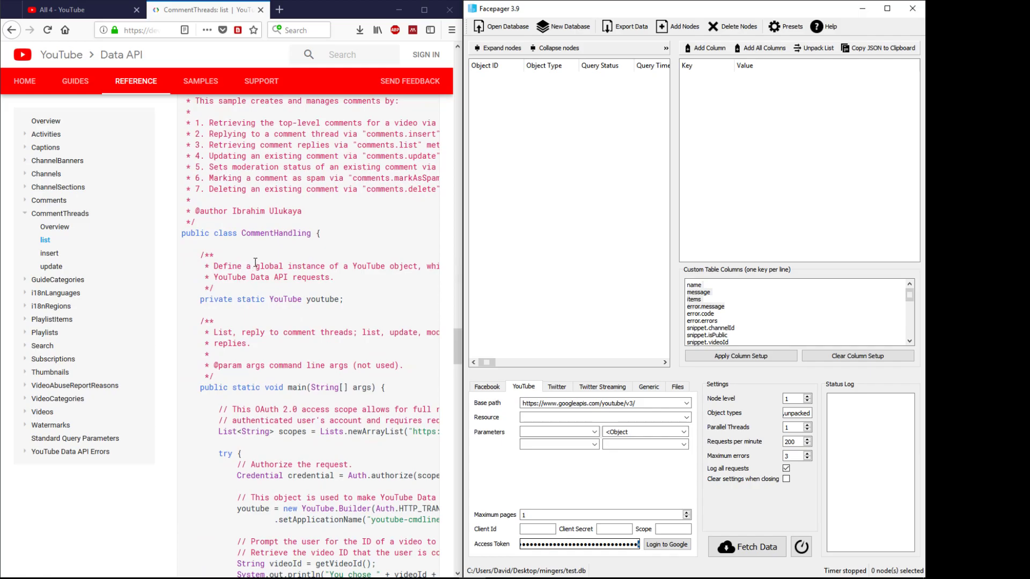
pyautogui.click(267, 236)
pyautogui.hotkey('ctrl', 'f')
pyautogui.write('scope')
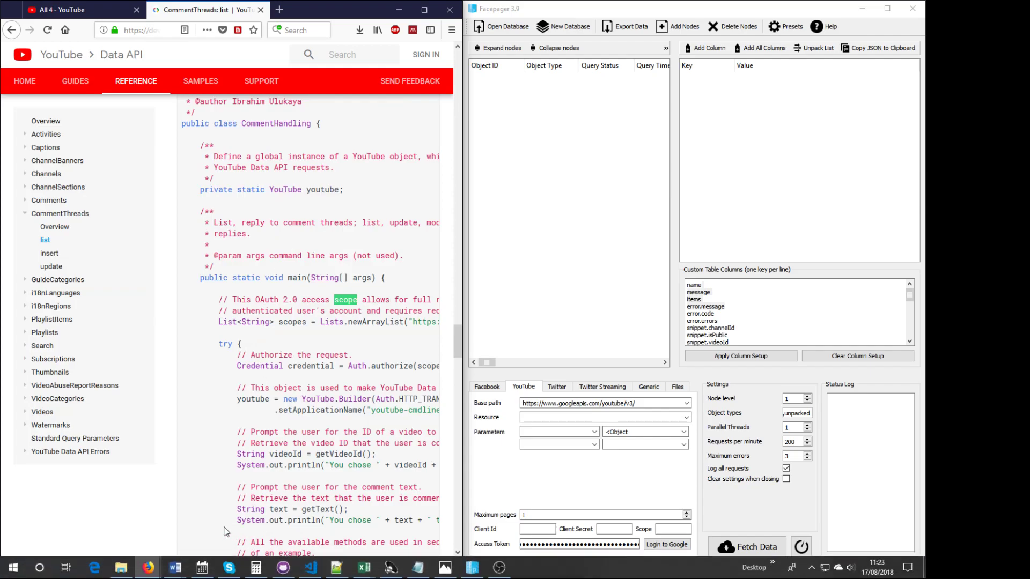
pyautogui.press('Escape')
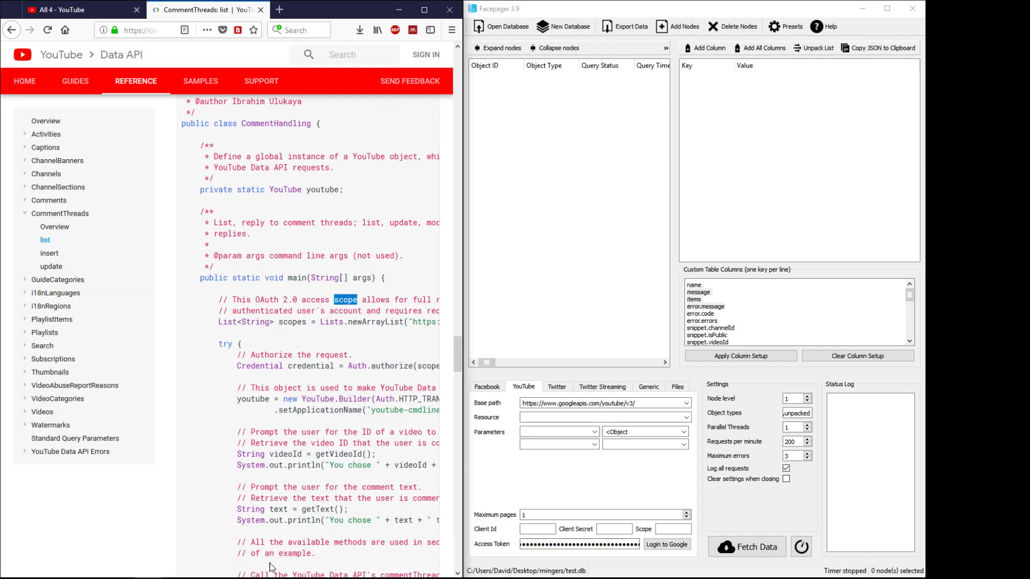
pyautogui.click(396, 339)
pyautogui.hscroll(1, 398, 330)
pyautogui.hscroll(8, 398, 330)
pyautogui.hscroll(2, 313, 329)
pyautogui.hscroll(-2, 259, 330)
pyautogui.moveTo(208, 322); pyautogui.dragTo(435, 322)
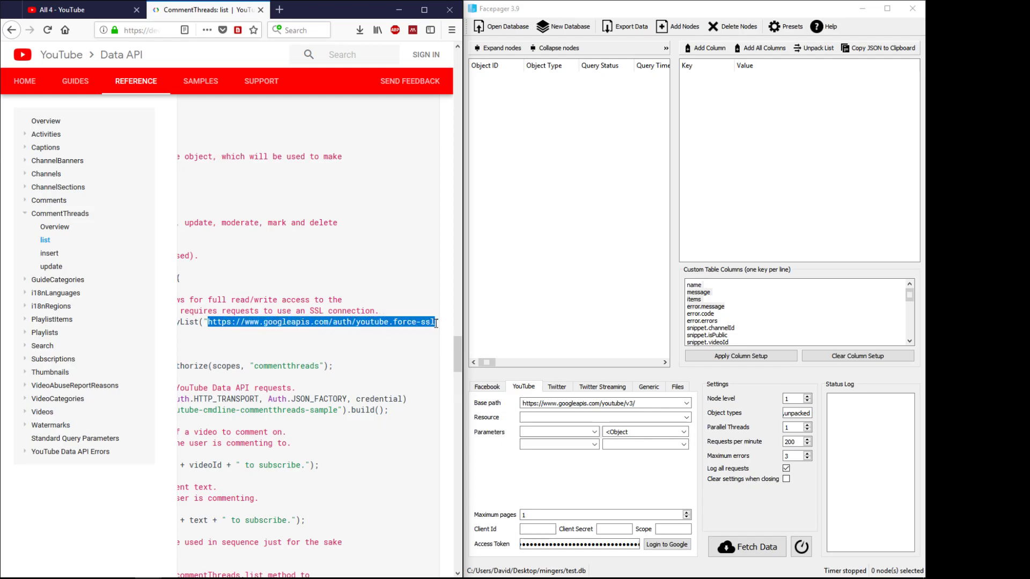
# Step: Copy the youtube.force-ssl scope URL and paste it into Facepager's Scope field
pyautogui.rightClick(397, 325)
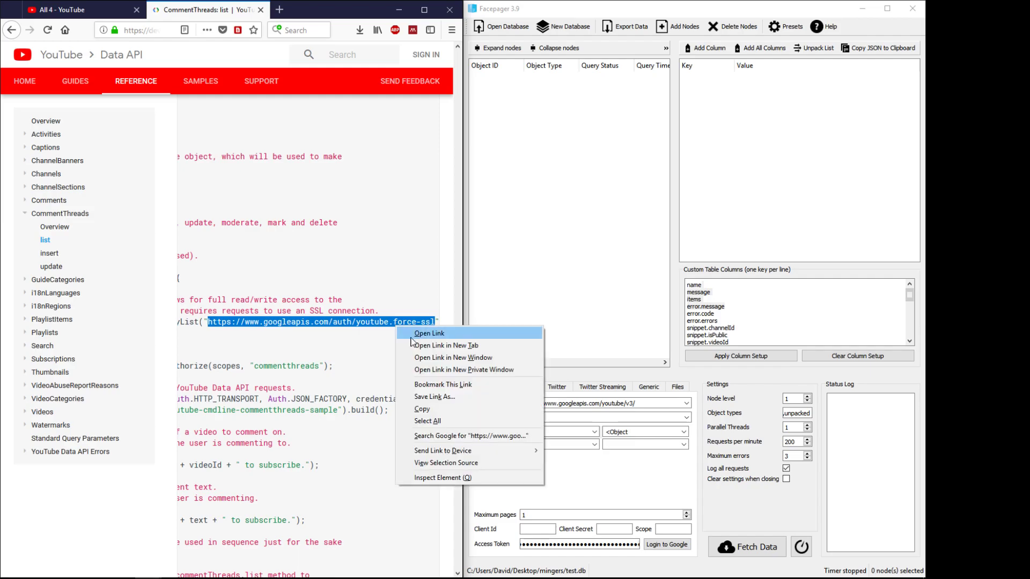
pyautogui.click(419, 410)
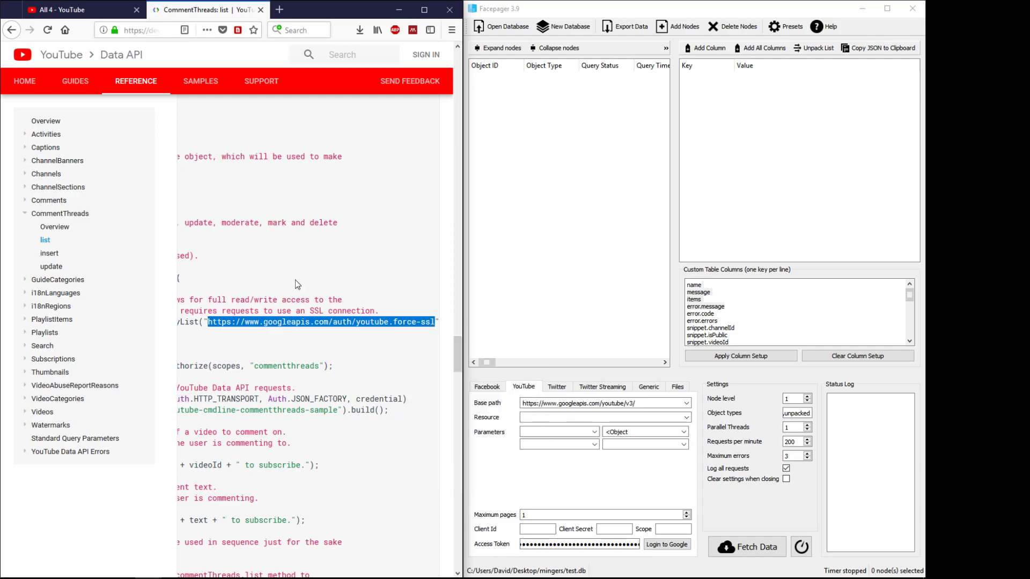
pyautogui.click(673, 530)
pyautogui.rightClick(672, 531)
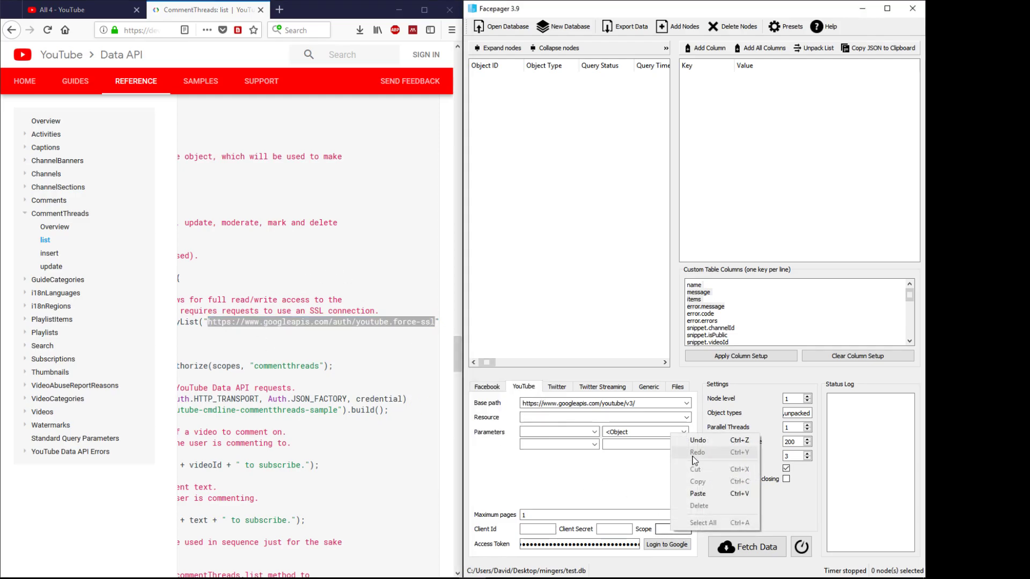
pyautogui.click(700, 495)
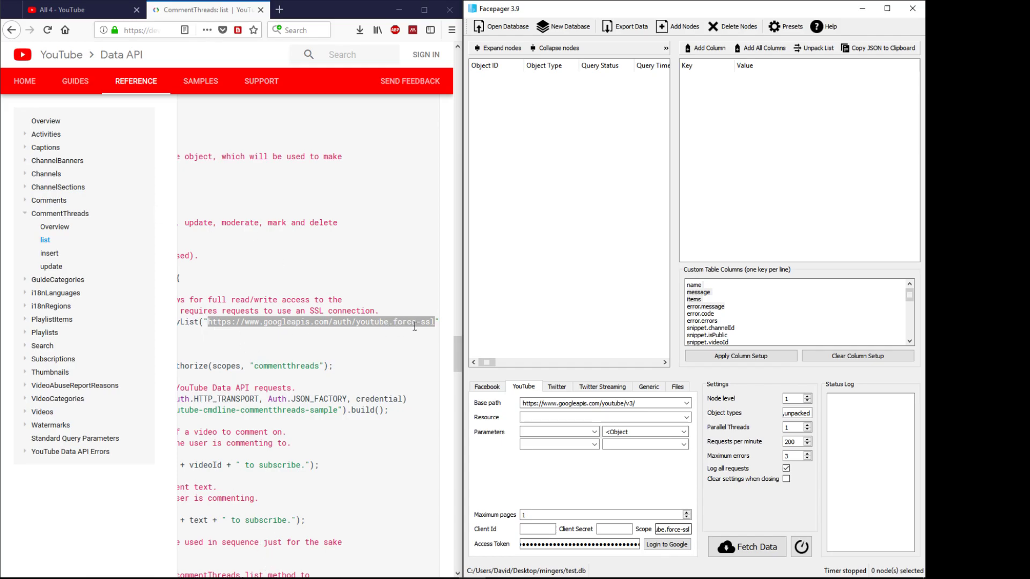
pyautogui.moveTo(662, 529); pyautogui.dragTo(689, 531)
# Step: Sign in with the Google account's e-mail and password, choose the first account, and allow Facepager YouTube access
pyautogui.click(677, 548)
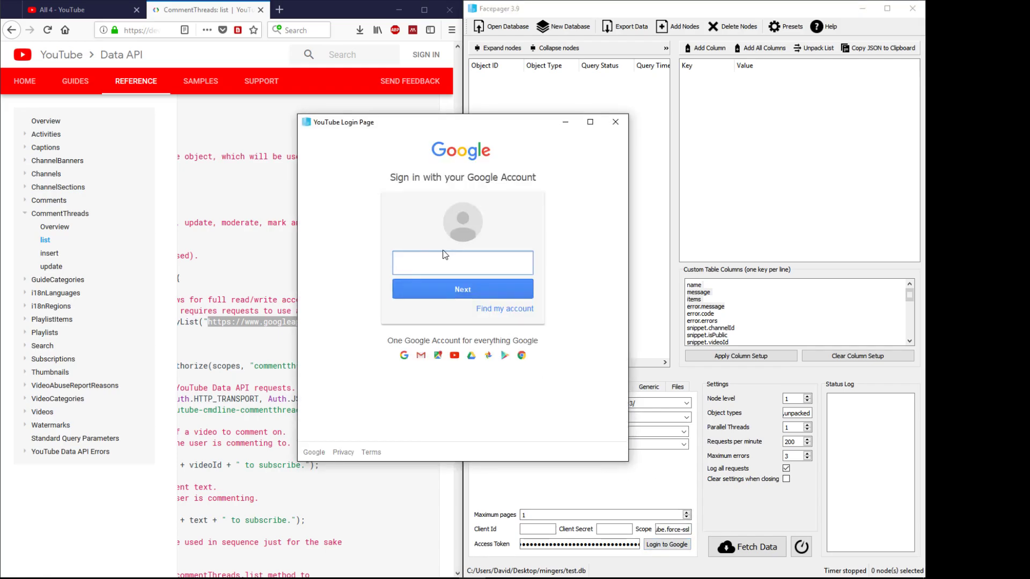
pyautogui.press('Return')
pyautogui.write('•••••••••••')
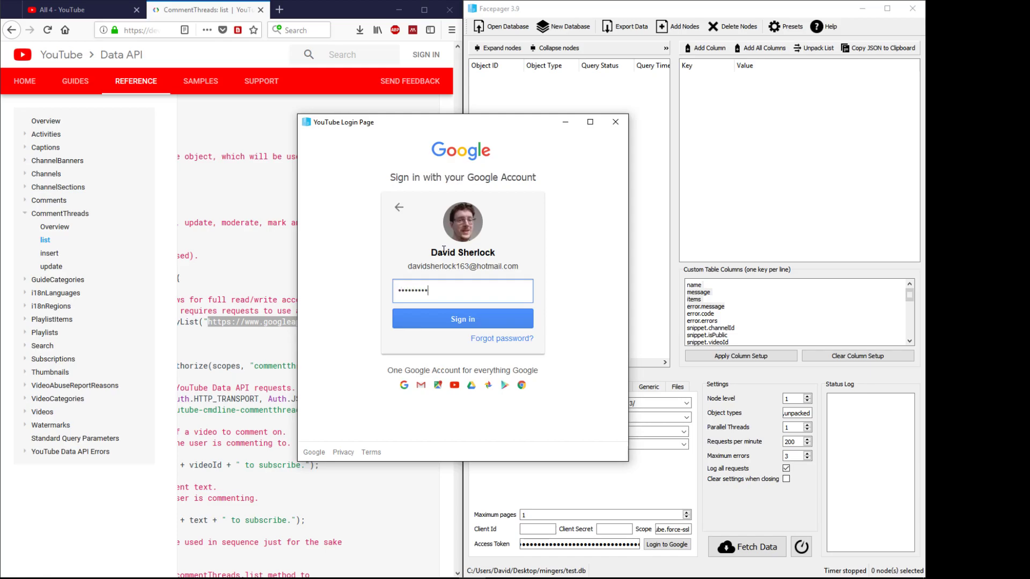
pyautogui.write('••••')
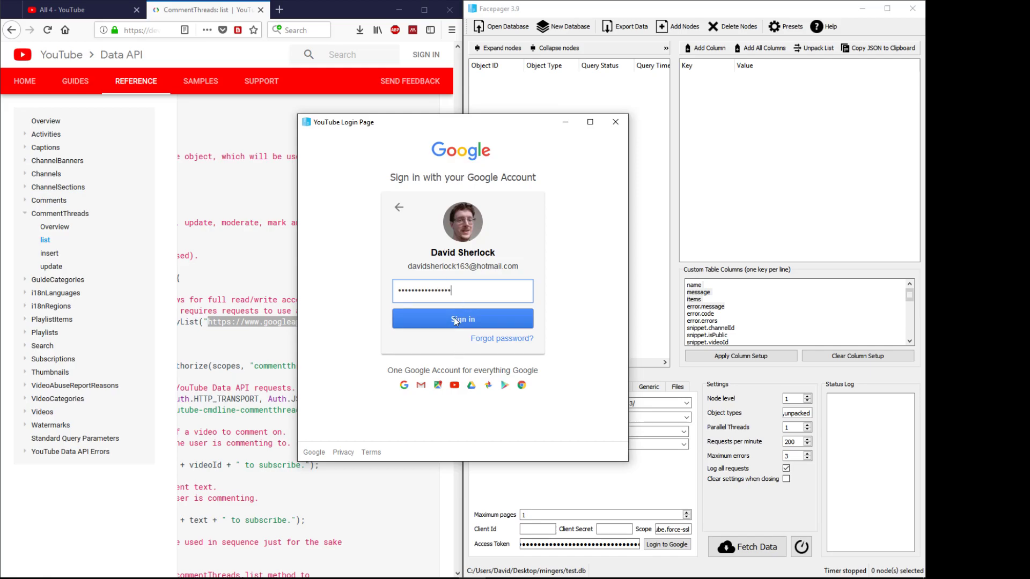
pyautogui.click(454, 318)
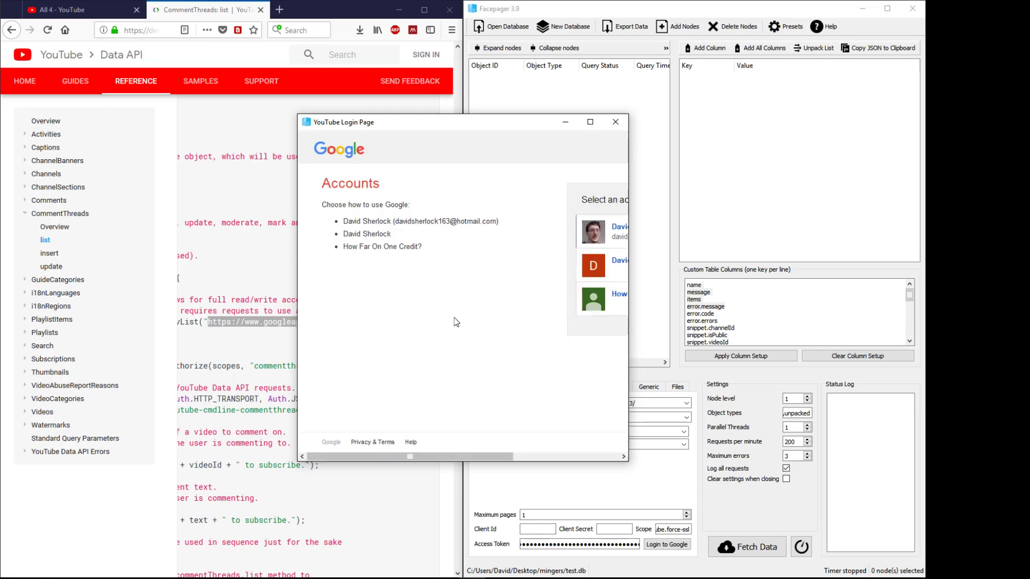
pyautogui.click(601, 236)
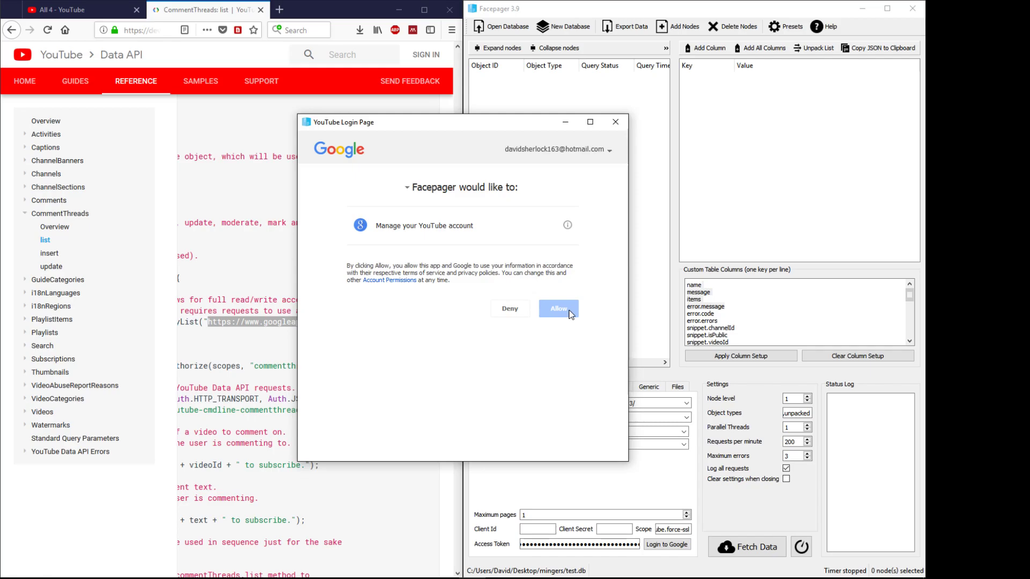
pyautogui.click(570, 314)
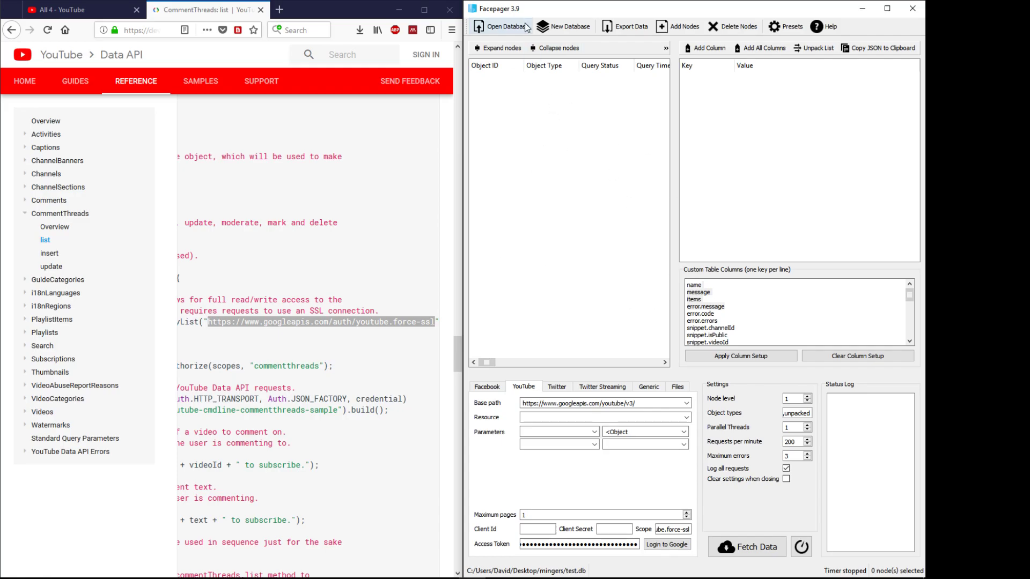
# Step: Try saving a new database test.db on drive C: and dismiss the resulting error
pyautogui.click(564, 30)
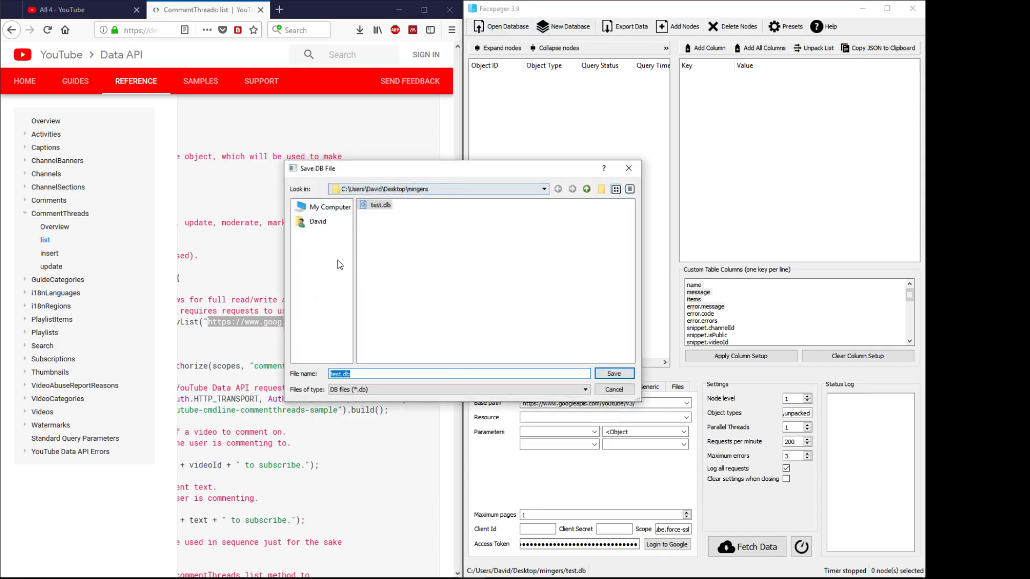
pyautogui.click(324, 207)
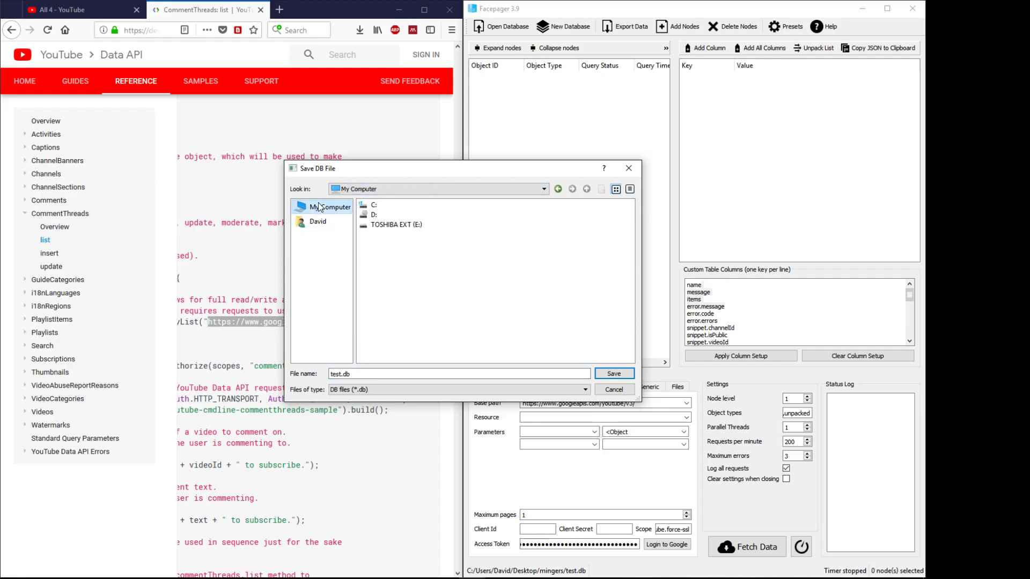
pyautogui.click(375, 205)
pyautogui.doubleClick(375, 204)
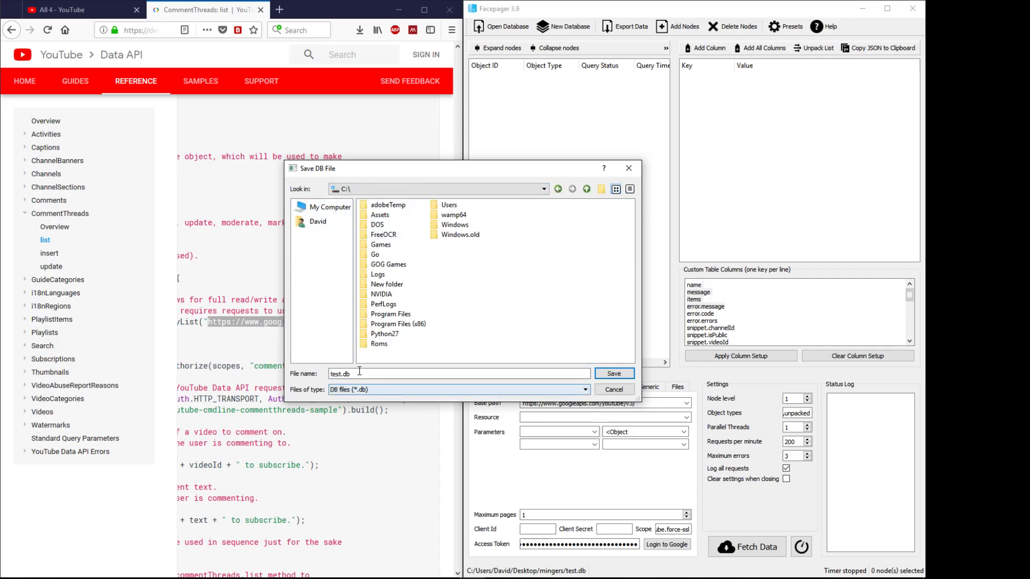
pyautogui.click(620, 370)
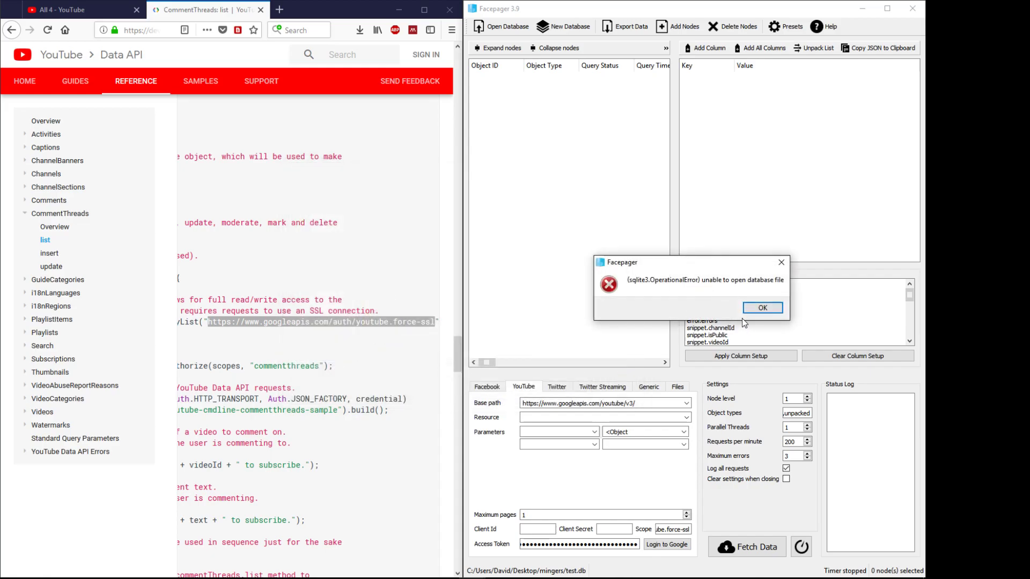
pyautogui.click(756, 308)
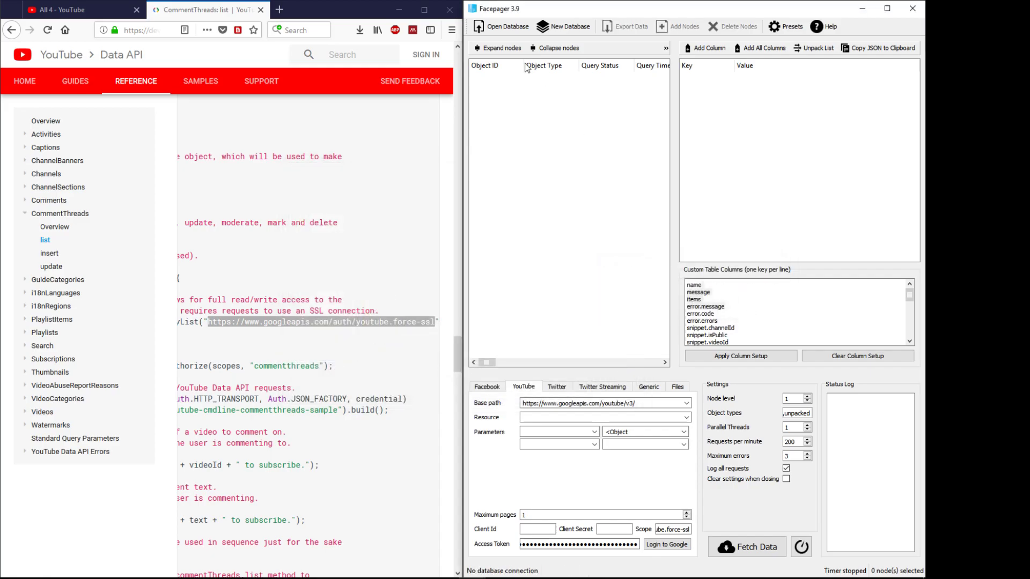
# Step: Create the new database test.db in the Desktop folder instead
pyautogui.click(561, 30)
pyautogui.click(322, 221)
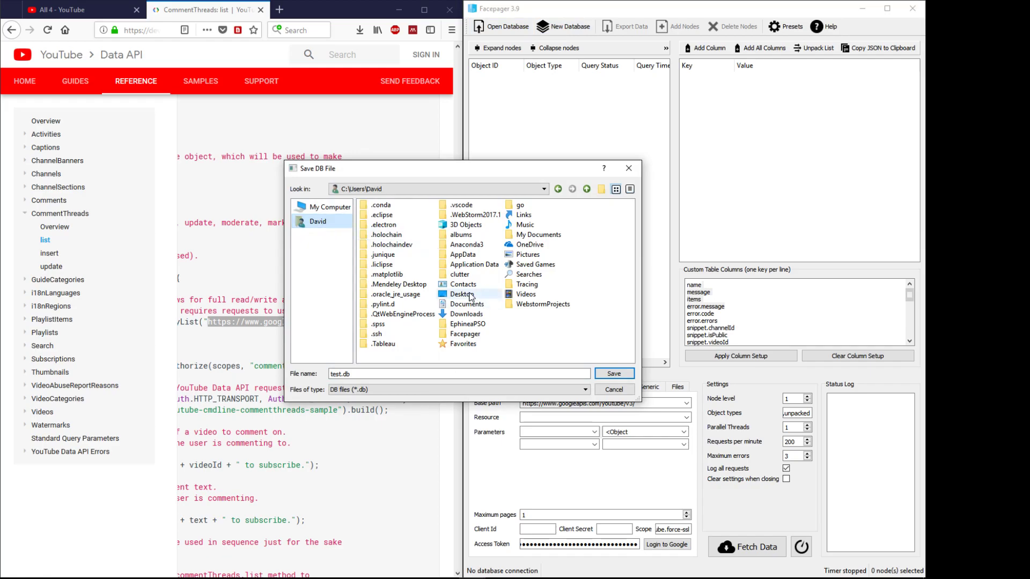
pyautogui.doubleClick(463, 294)
pyautogui.click(614, 374)
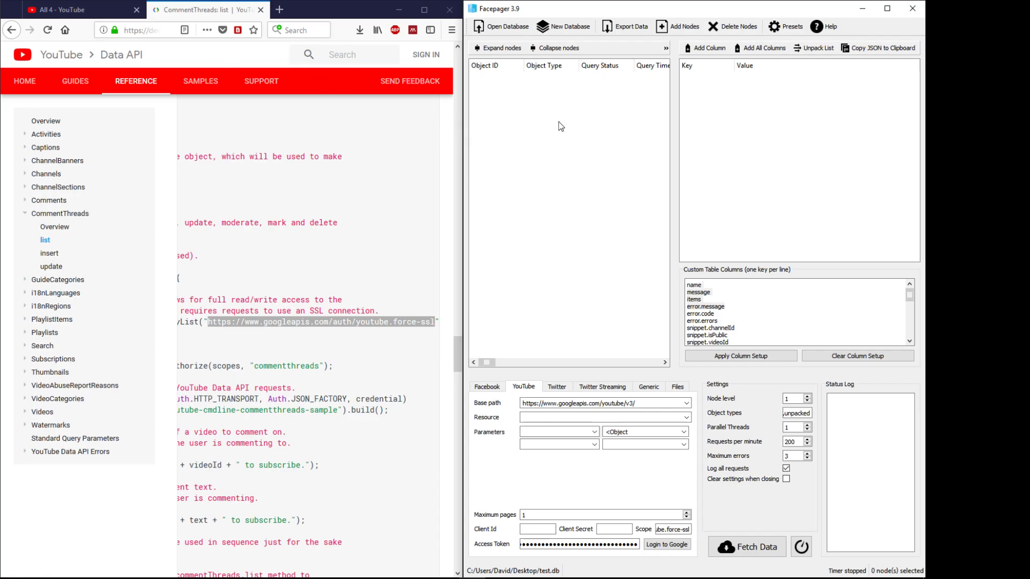
# Step: Select the All 4 channel ID at the end of its YouTube address in a maximized Firefox
pyautogui.click(69, 12)
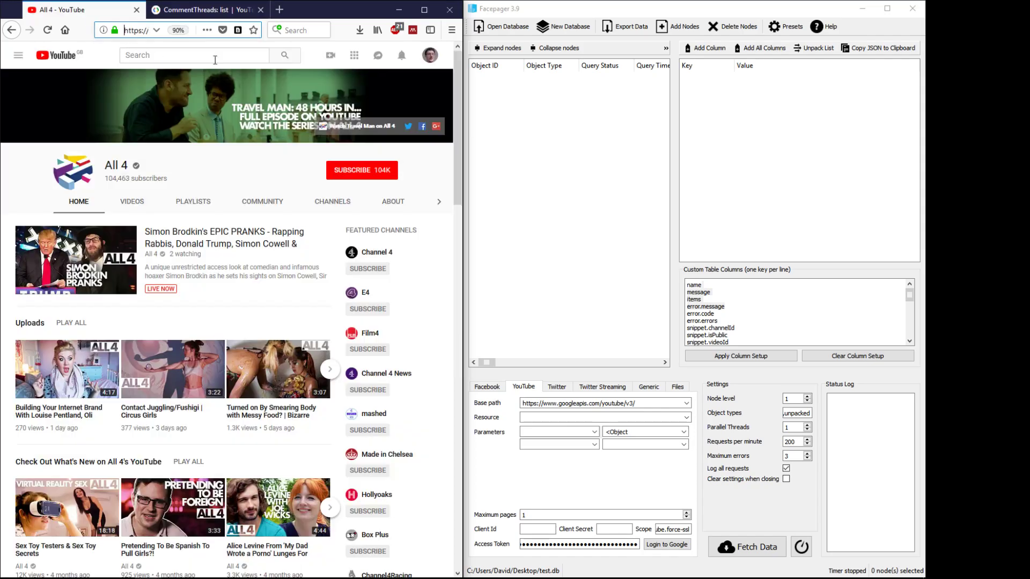
pyautogui.click(424, 10)
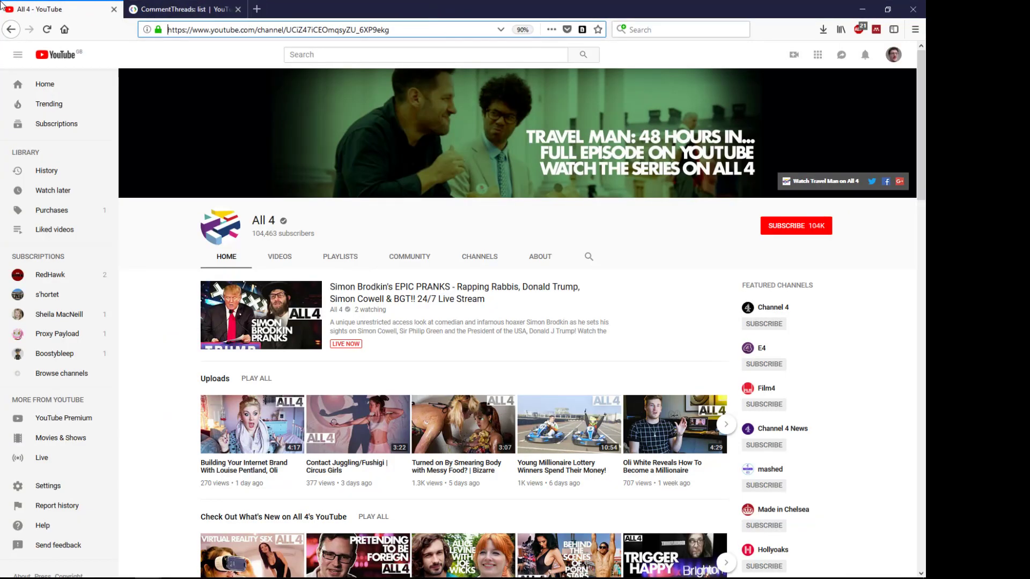
pyautogui.moveTo(287, 33); pyautogui.dragTo(424, 31)
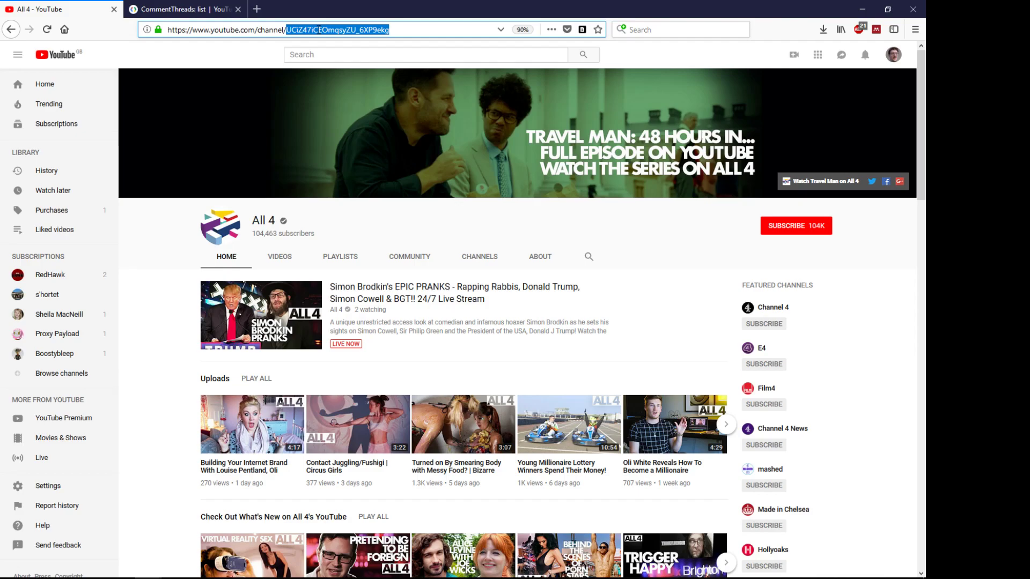
pyautogui.click(304, 30)
pyautogui.moveTo(287, 31); pyautogui.dragTo(452, 31)
pyautogui.click(888, 9)
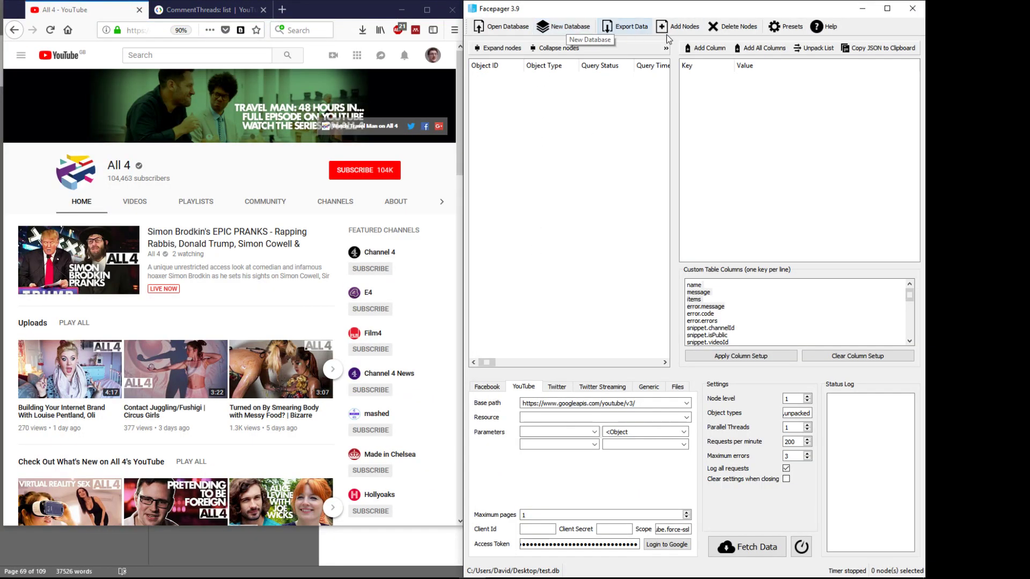
# Step: Add the pasted All 4 channel ID as a seed node and select its row
pyautogui.click(685, 27)
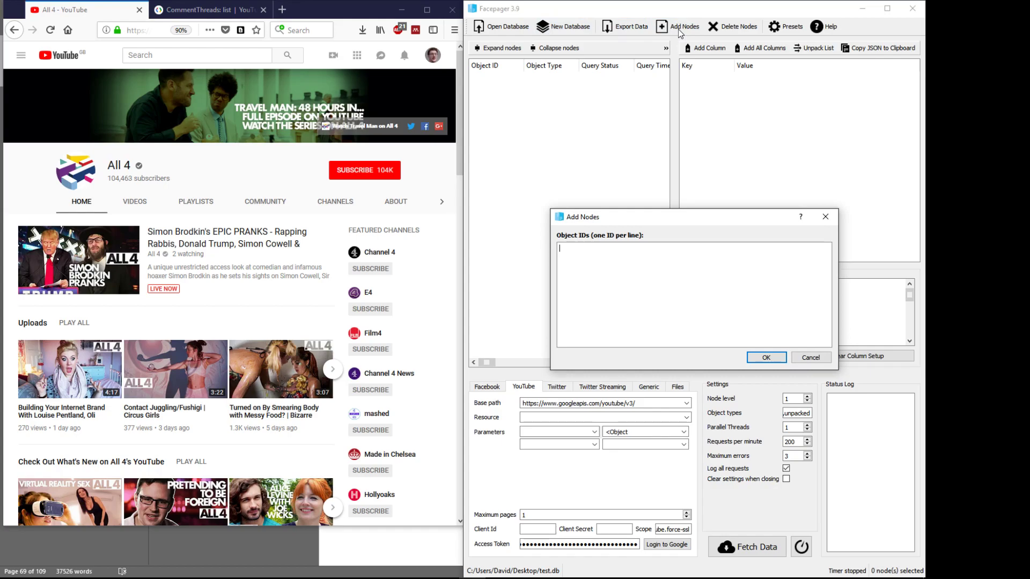
pyautogui.hotkey('ctrl', 'v')
pyautogui.click(770, 357)
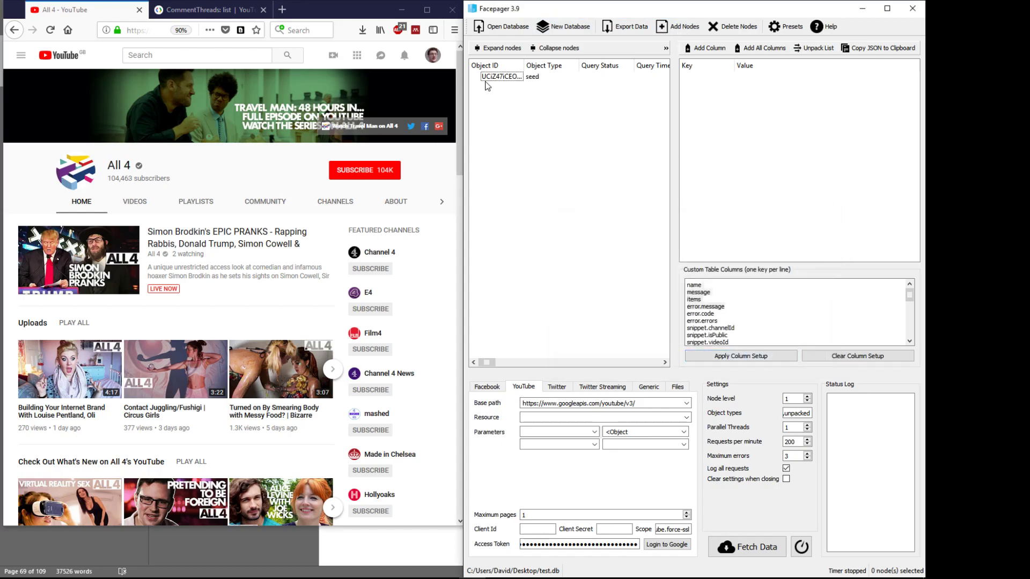
pyautogui.click(505, 79)
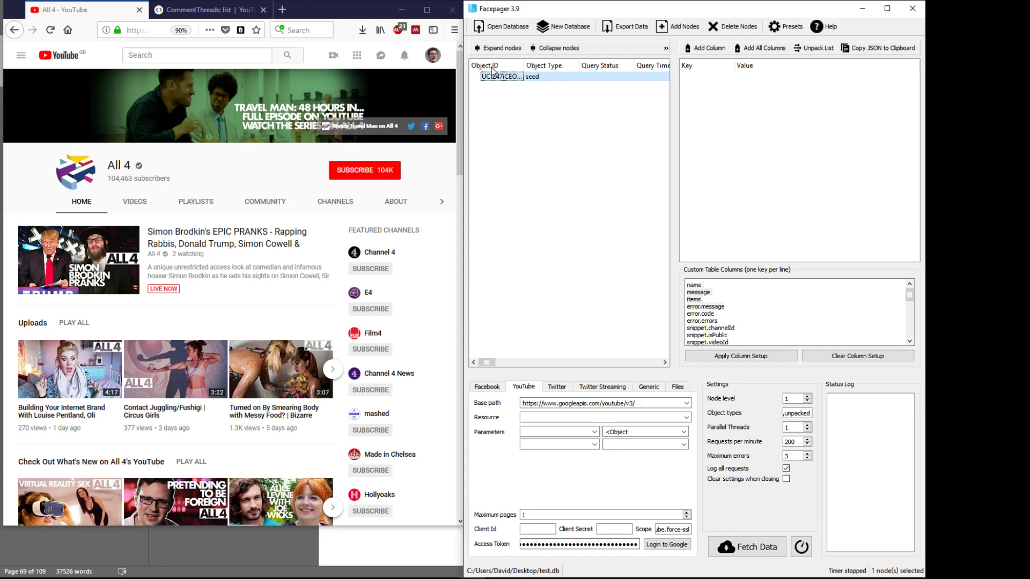
# Step: Show the CommentThreads: list docs in a taller Firefox window, scrolled up to the heading
pyautogui.click(204, 9)
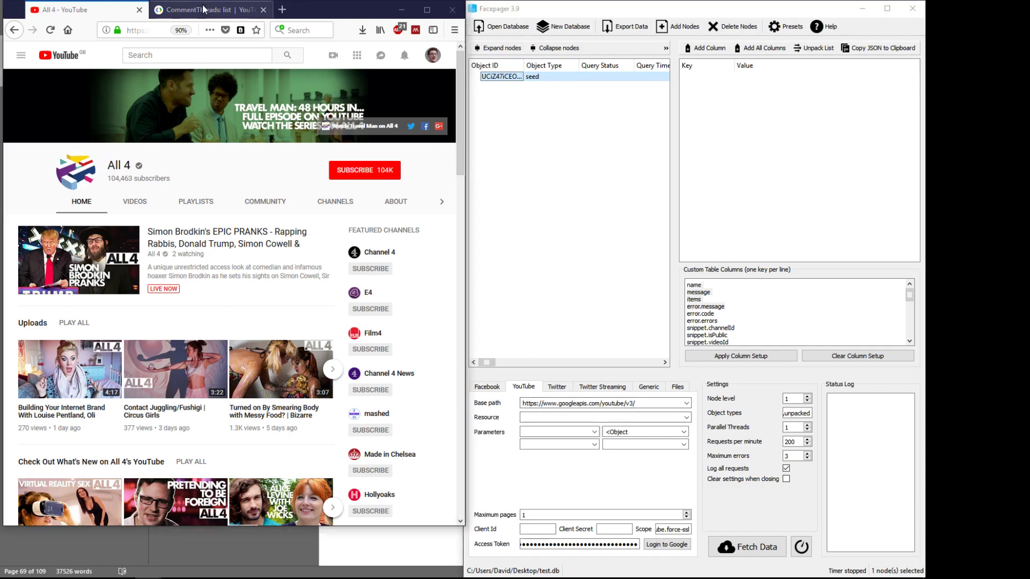
pyautogui.click(204, 9)
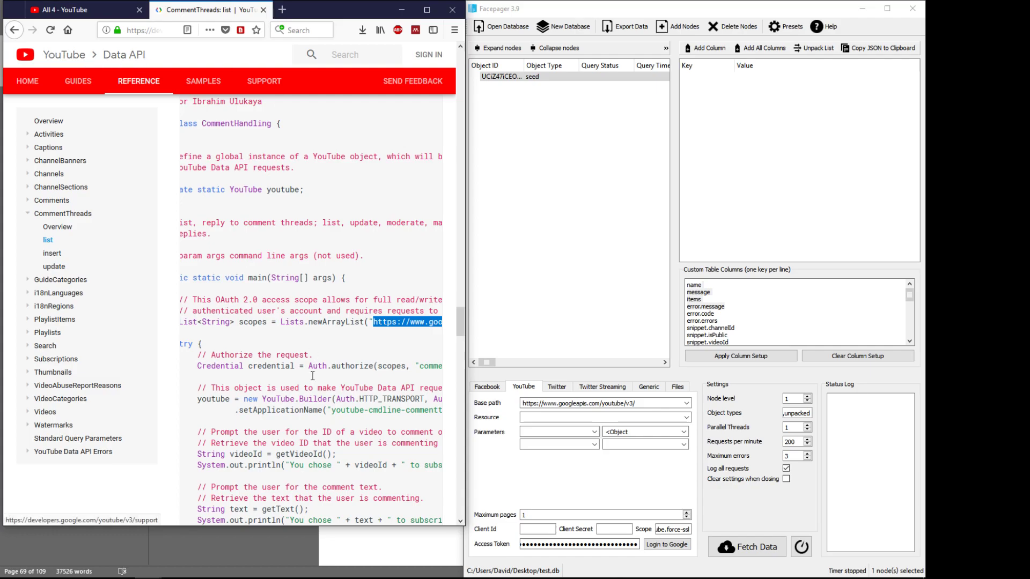
pyautogui.moveTo(300, 526); pyautogui.dragTo(299, 575)
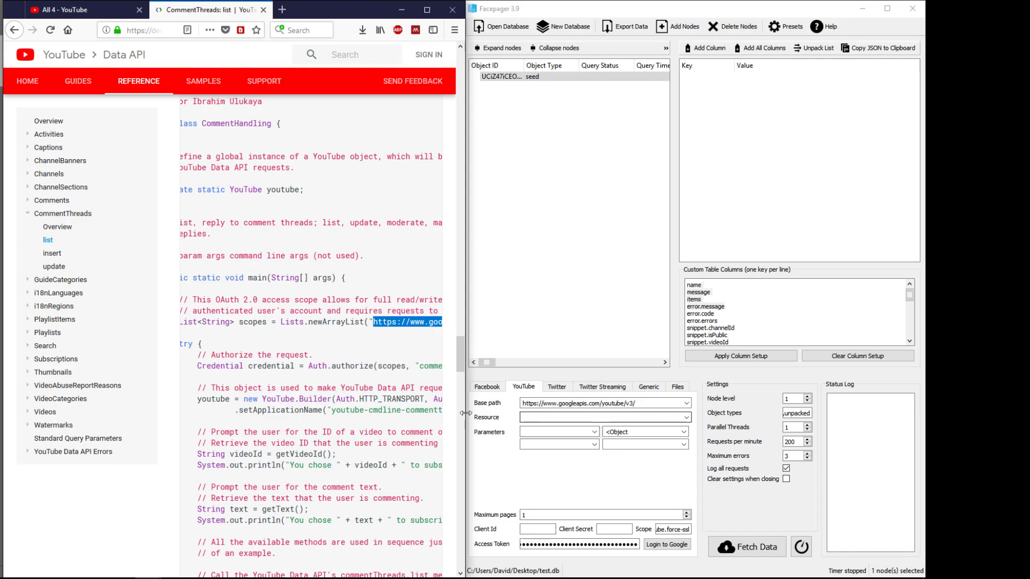
pyautogui.scroll(5, 304, 462)
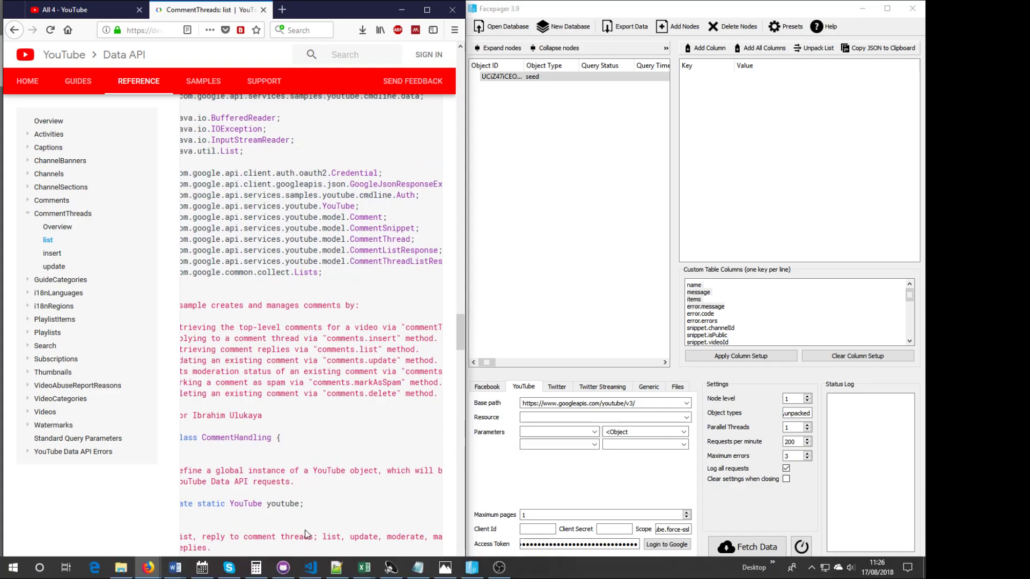
pyautogui.scroll(20, 329, 390)
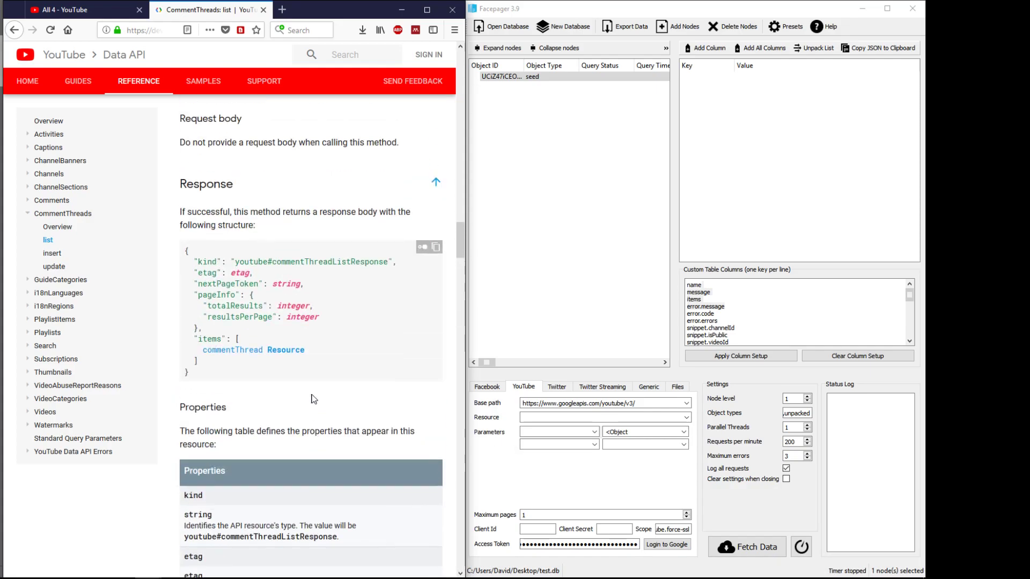
pyautogui.scroll(20, 308, 393)
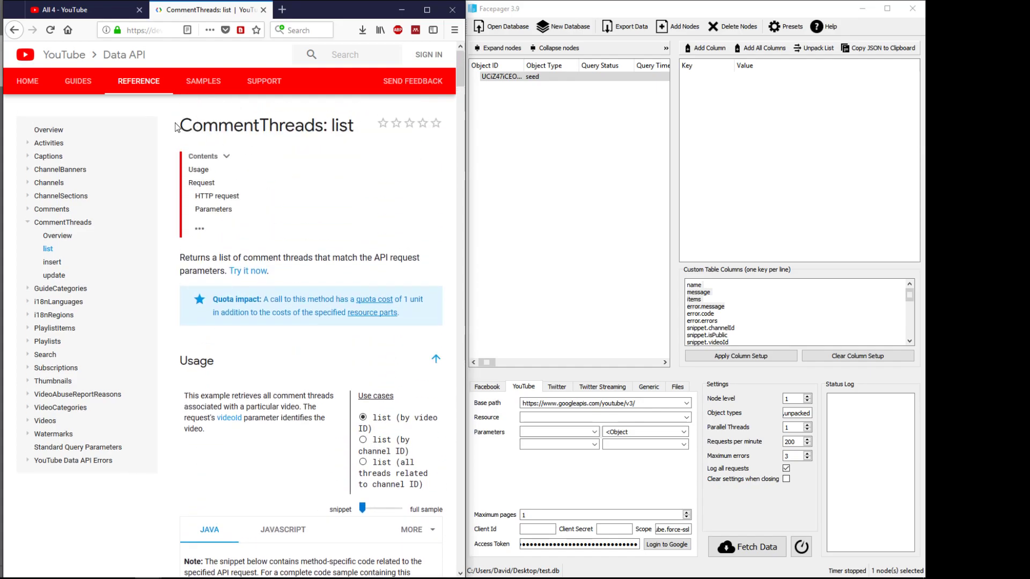
pyautogui.click(540, 420)
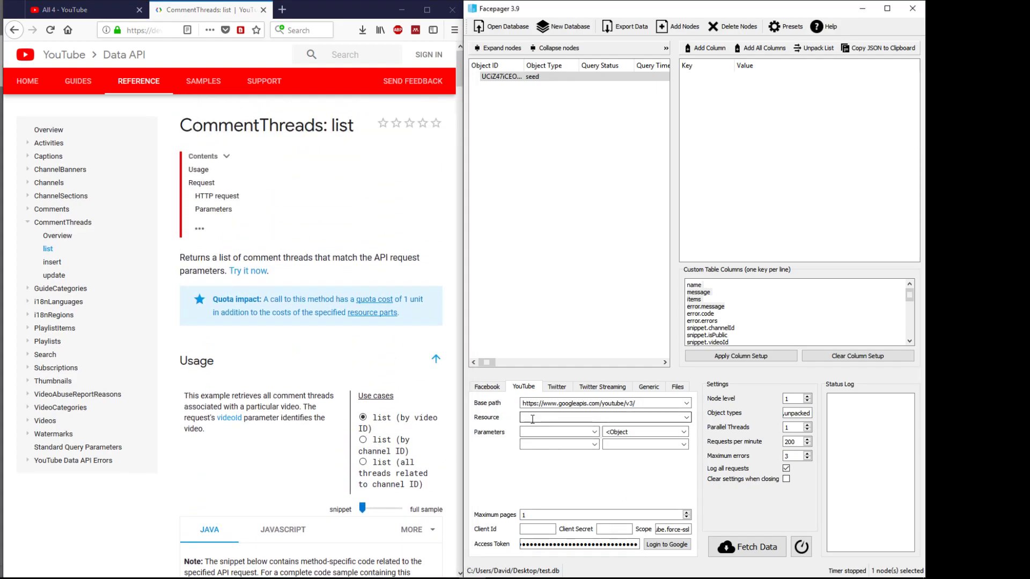
pyautogui.hotkey('shift', 'Tab')
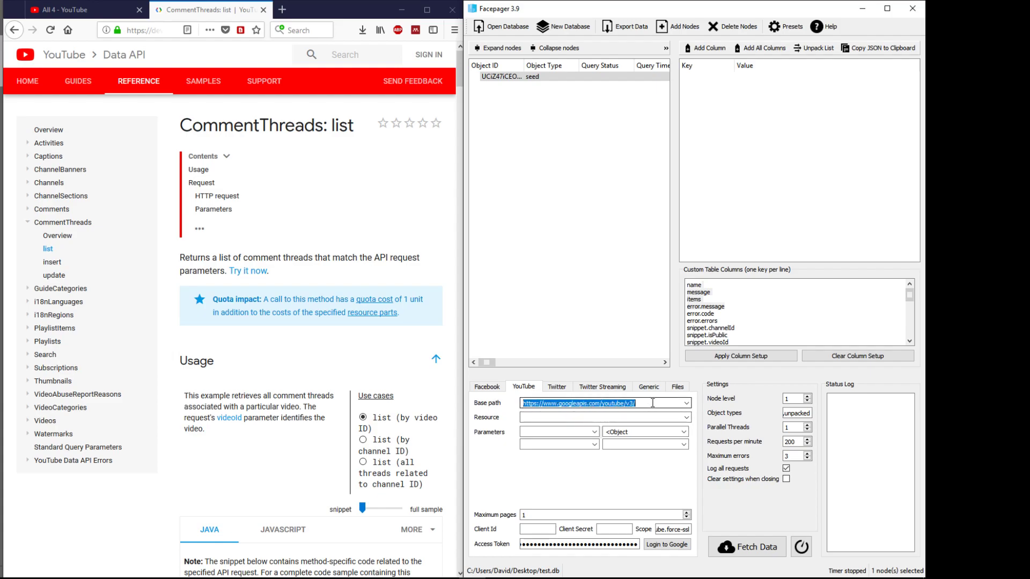
pyautogui.click(636, 406)
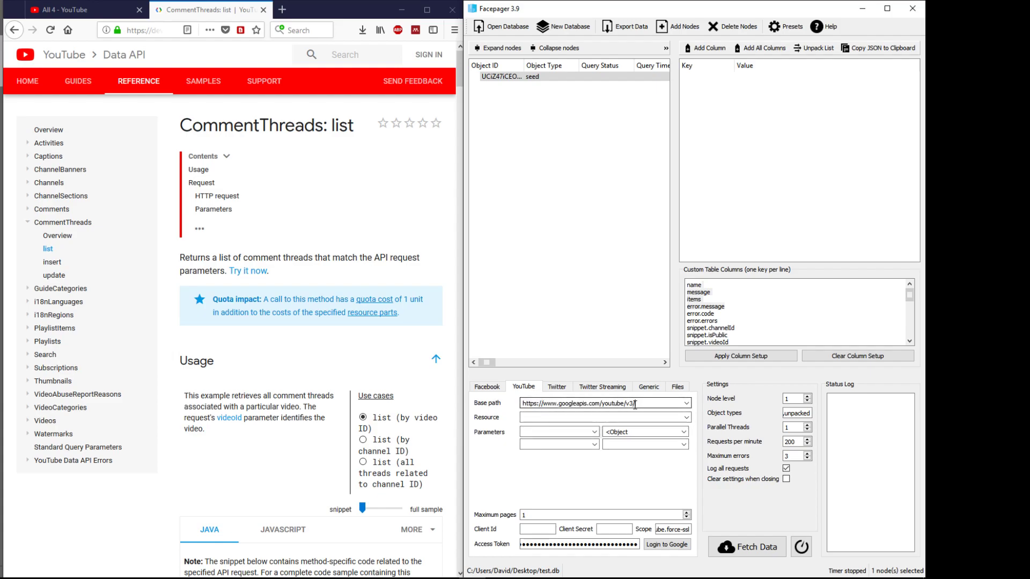
pyautogui.moveTo(635, 405); pyautogui.dragTo(497, 444)
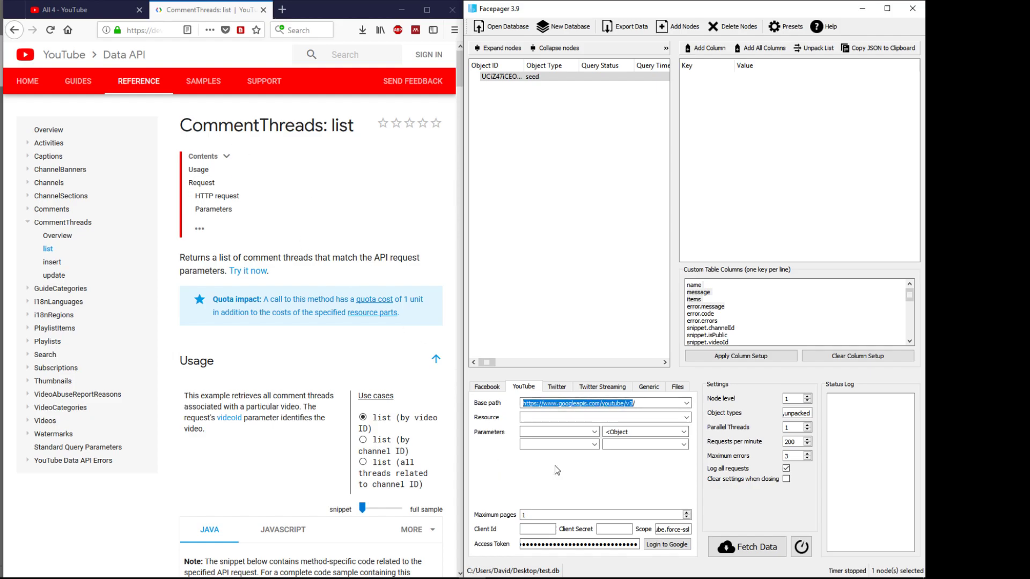
# Step: Paste CommentThreads from the docs heading into Resource and lowercase it to commentThreads
pyautogui.click(537, 417)
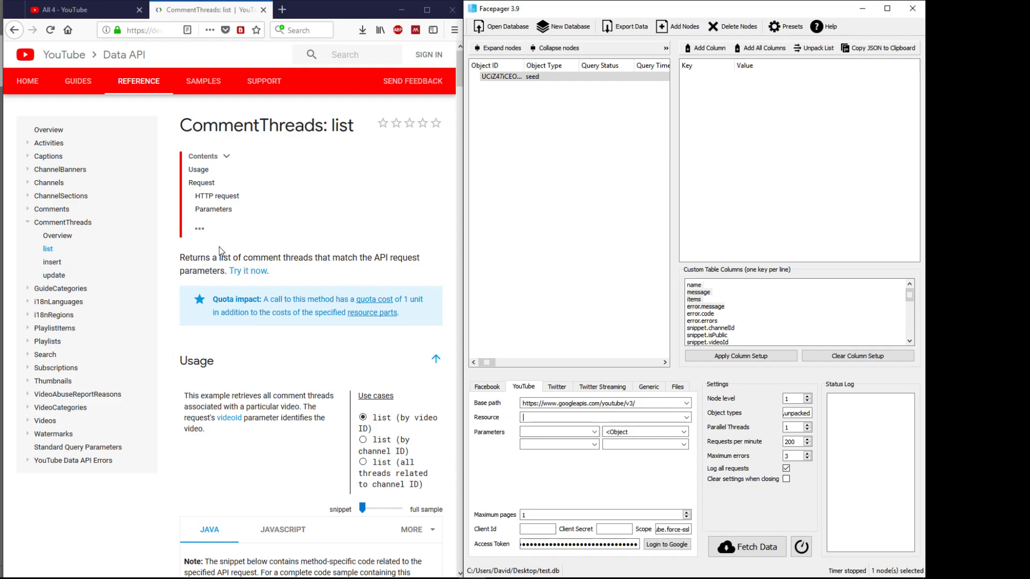
pyautogui.moveTo(180, 125); pyautogui.dragTo(326, 131)
pyautogui.hotkey('ctrl', 'c')
pyautogui.click(319, 125)
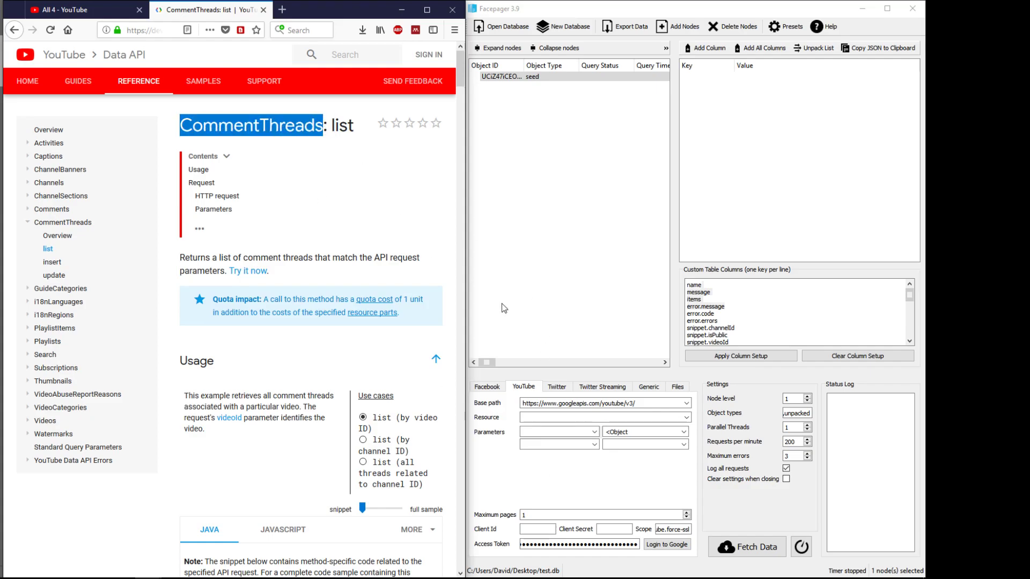
pyautogui.click(545, 417)
pyautogui.hotkey('ctrl', 'v')
pyautogui.press('Home')
pyautogui.press('Delete')
pyautogui.write('c')
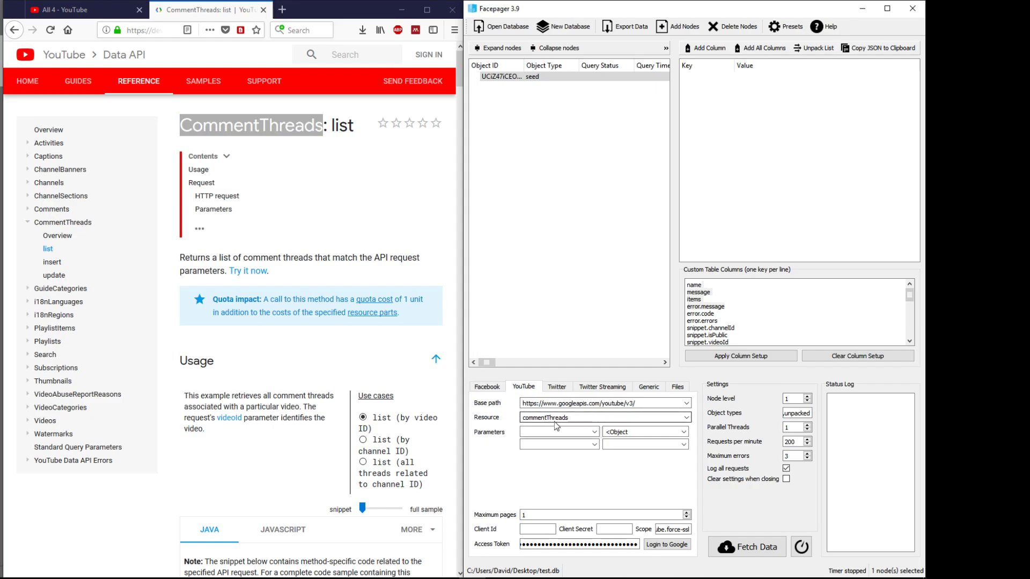
pyautogui.click(536, 432)
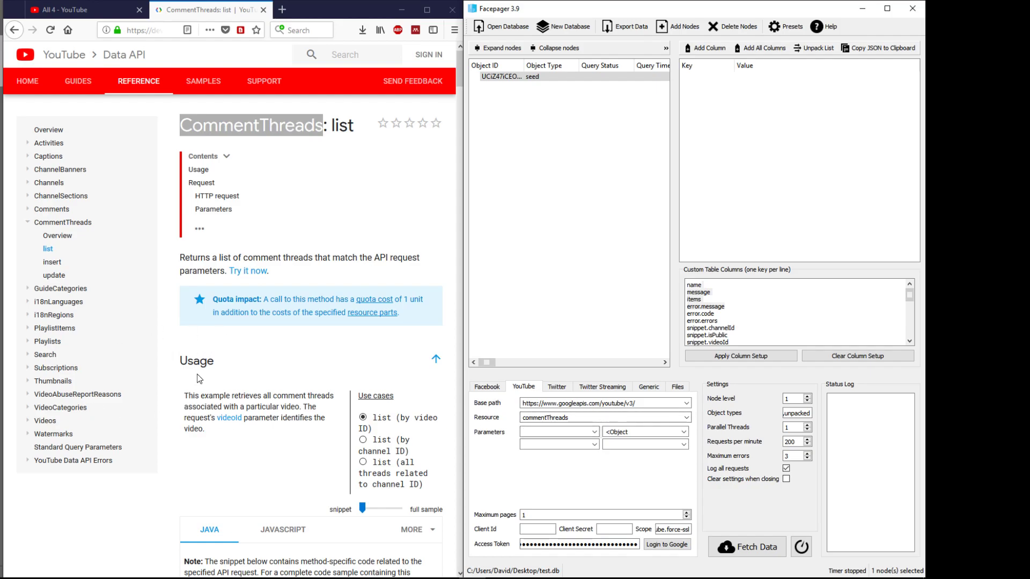
pyautogui.click(245, 382)
pyautogui.scroll(-15, 245, 382)
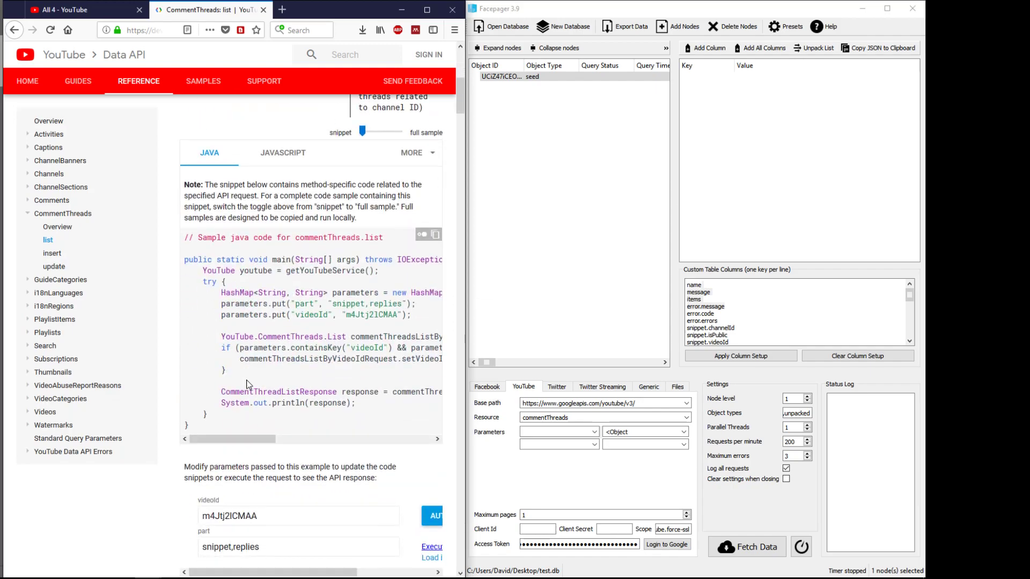
# Step: Add the parameter allThreadsRelatedToChannelId, copied from the docs, with value <Object ID>
pyautogui.scroll(-1, 201, 367)
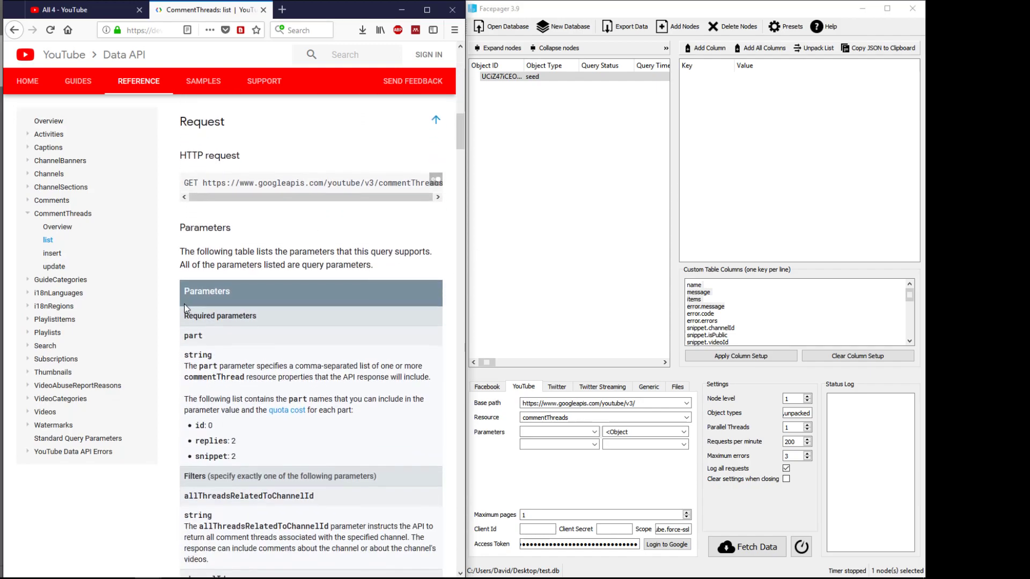
pyautogui.scroll(-2, 238, 310)
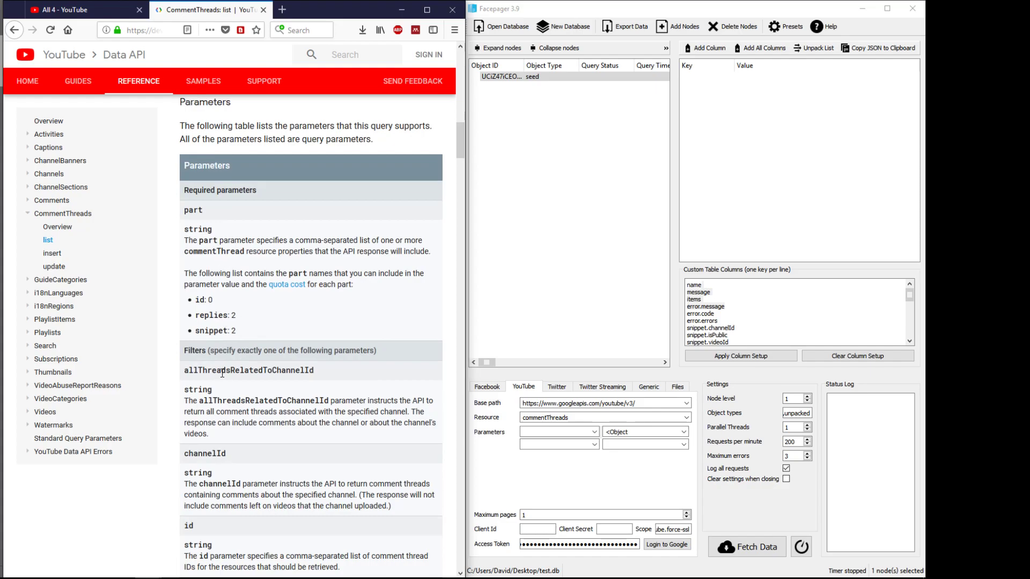
pyautogui.moveTo(184, 210); pyautogui.dragTo(226, 211)
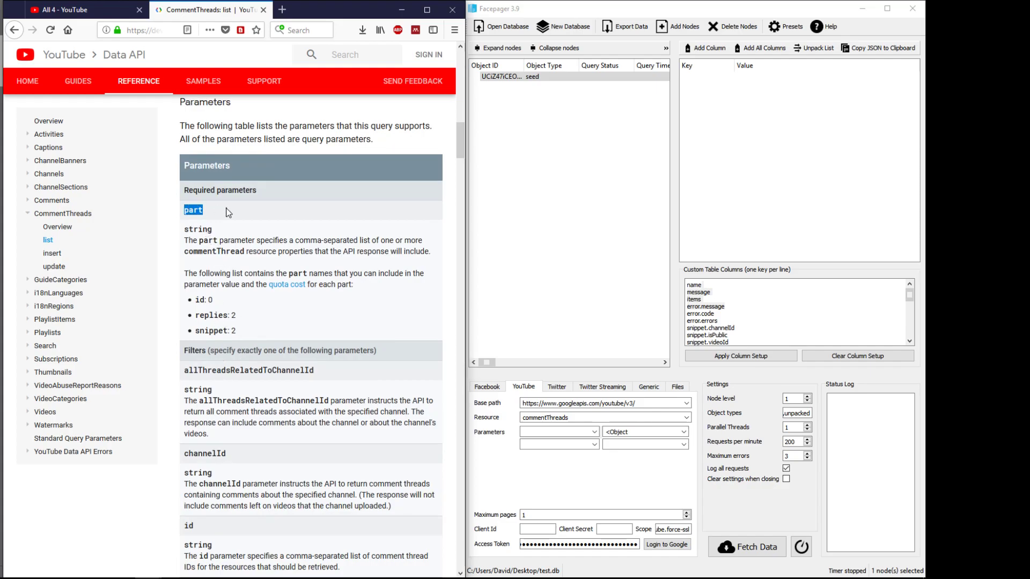
pyautogui.click(240, 370)
pyautogui.moveTo(199, 371); pyautogui.dragTo(290, 371)
pyautogui.click(288, 371)
pyautogui.doubleClick(266, 371)
pyautogui.hotkey('ctrl', 'c')
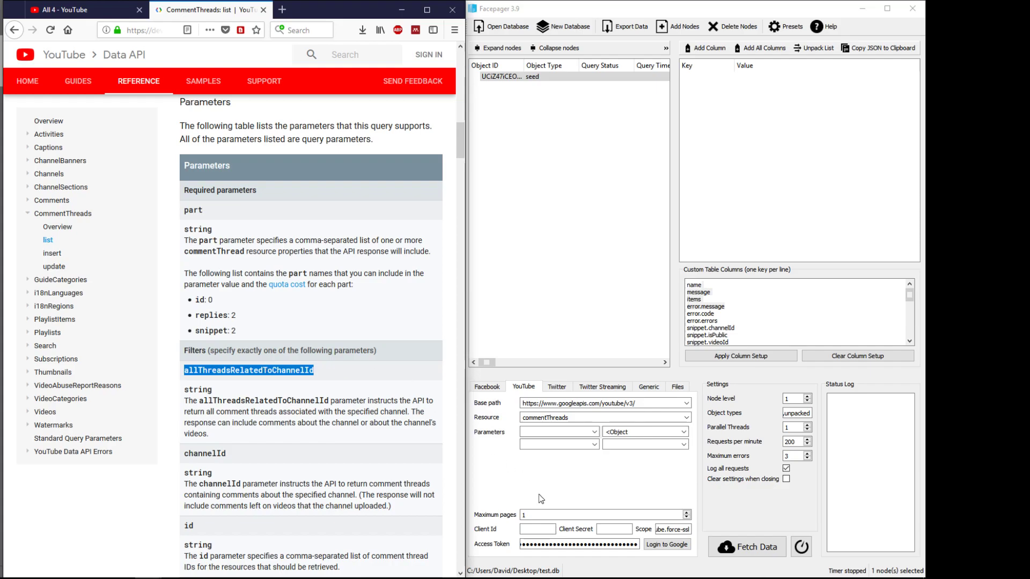
pyautogui.click(564, 433)
pyautogui.hotkey('ctrl', 'v')
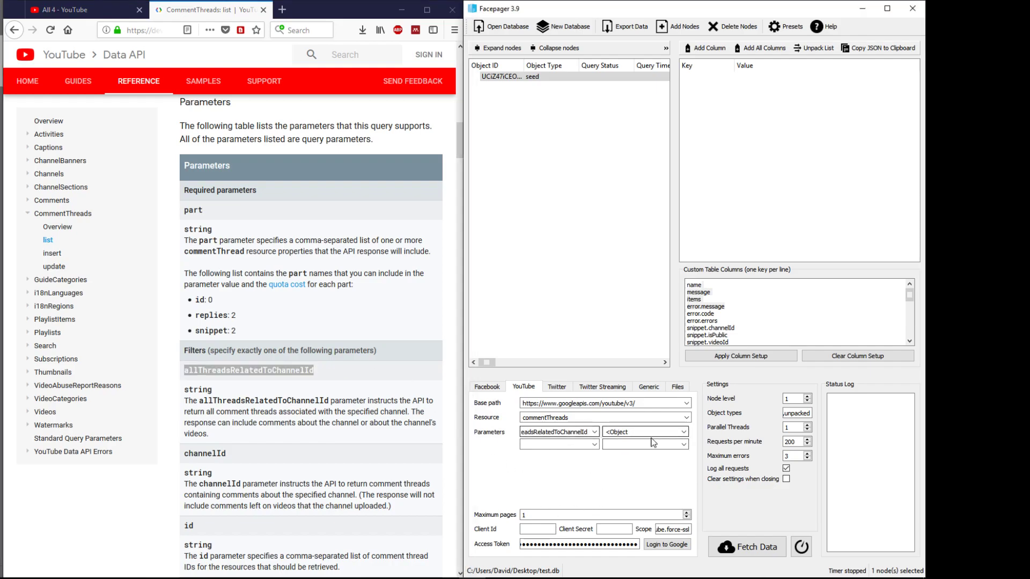
pyautogui.click(683, 432)
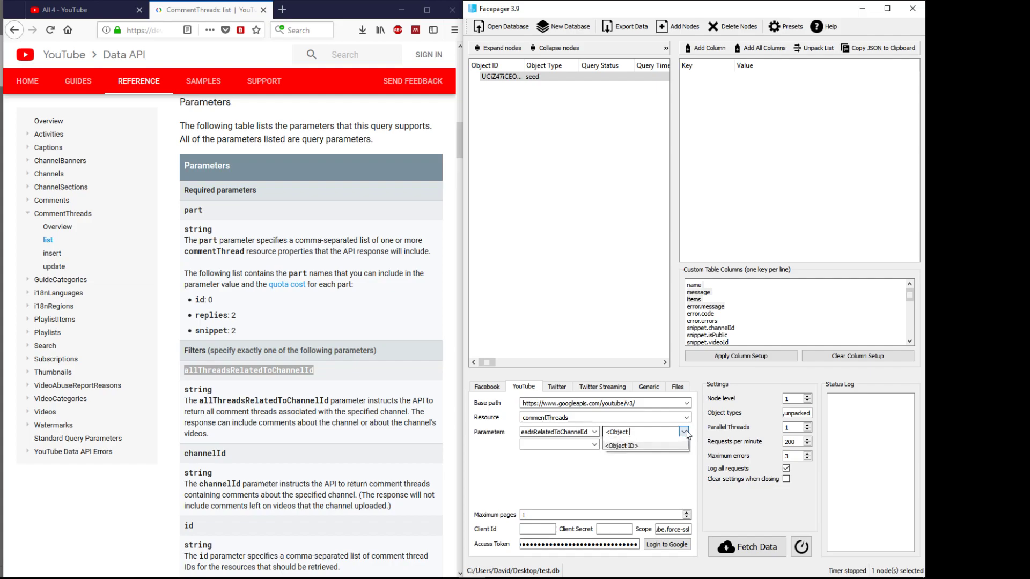
pyautogui.click(635, 447)
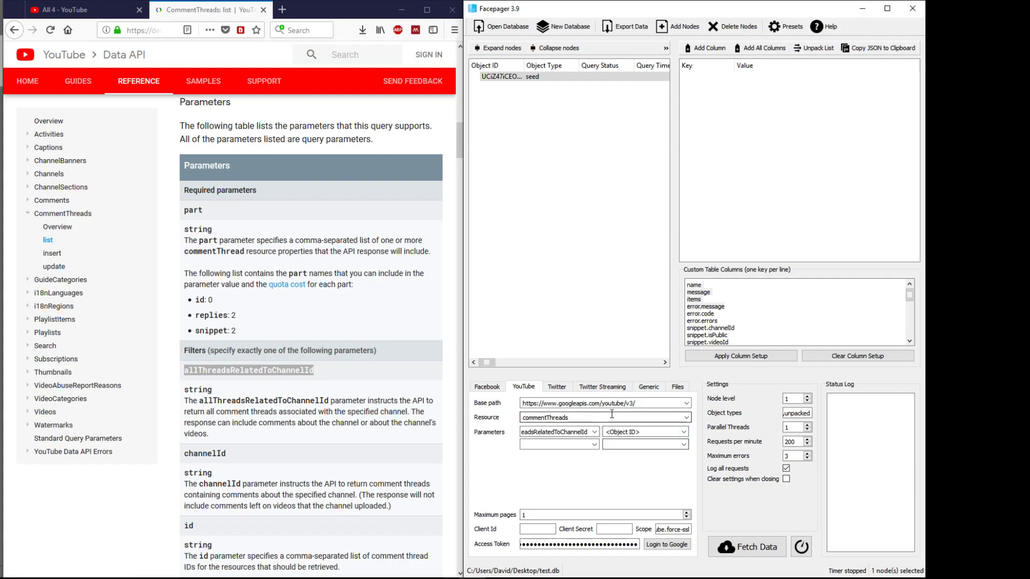
pyautogui.click(496, 78)
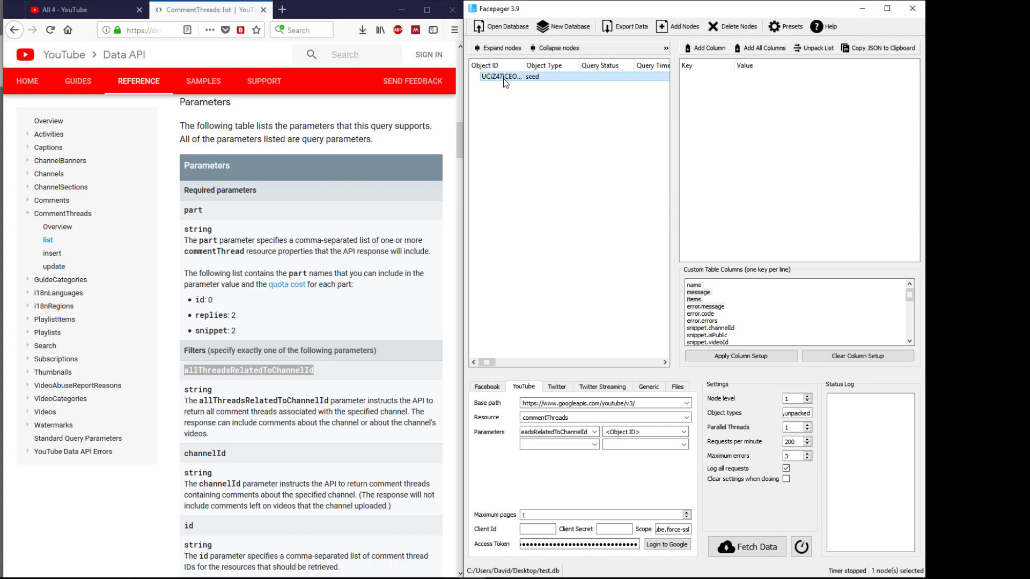
# Step: Add the parameter part with value replies,snippet, checking those parts' quota costs in the docs
pyautogui.click(544, 443)
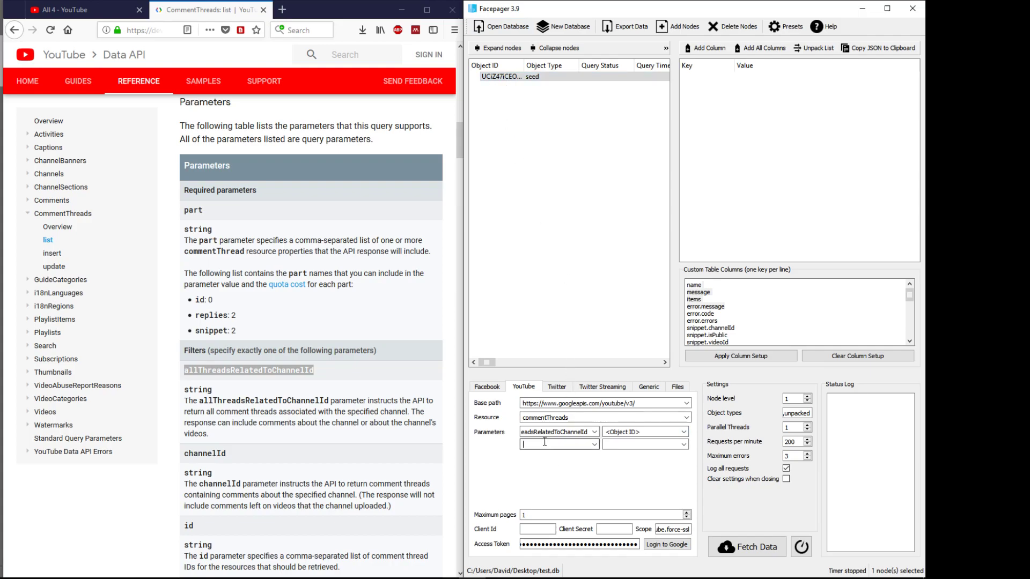
pyautogui.write('part')
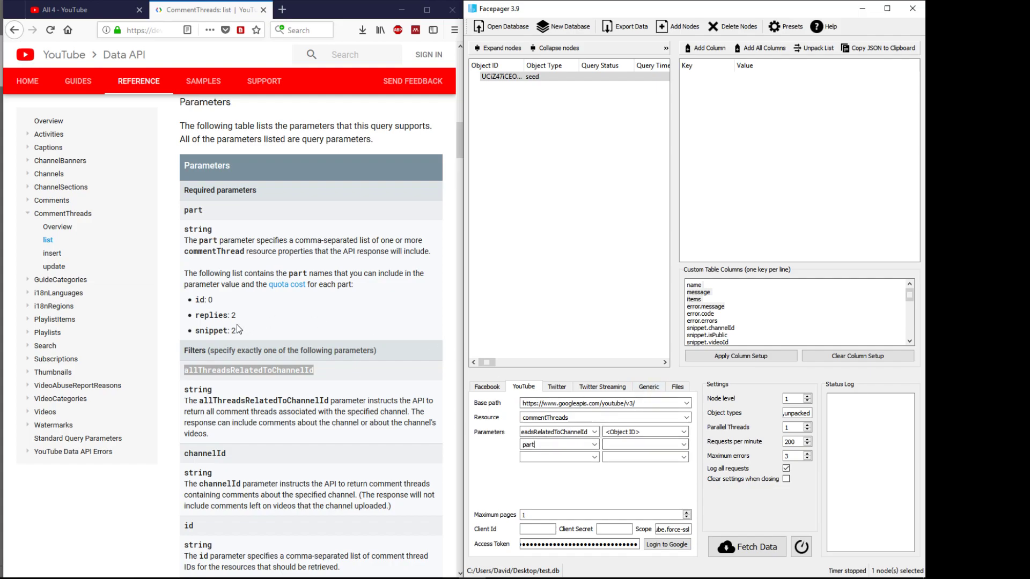
pyautogui.doubleClick(211, 315)
pyautogui.doubleClick(211, 330)
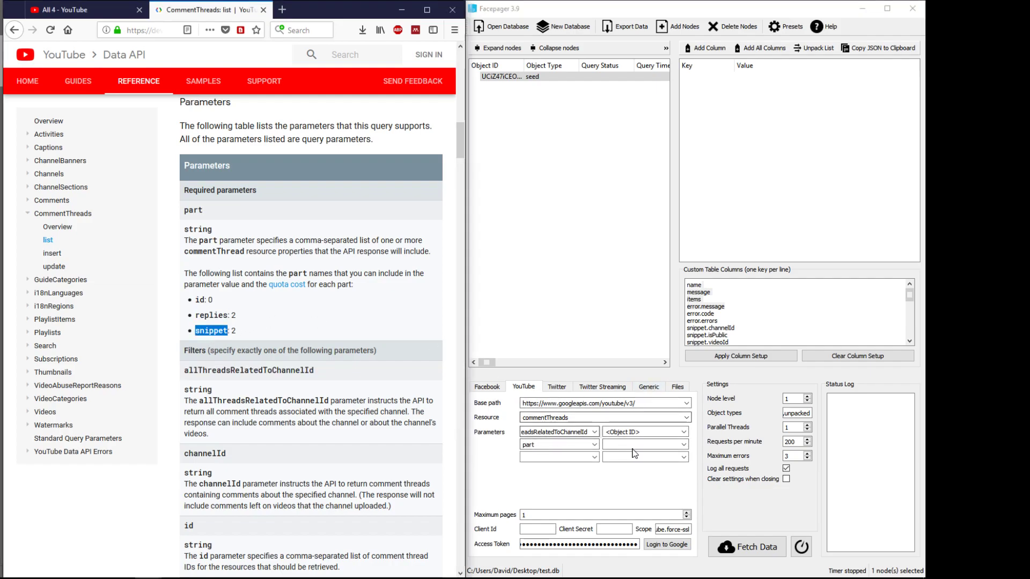
pyautogui.click(632, 444)
pyautogui.write('repli')
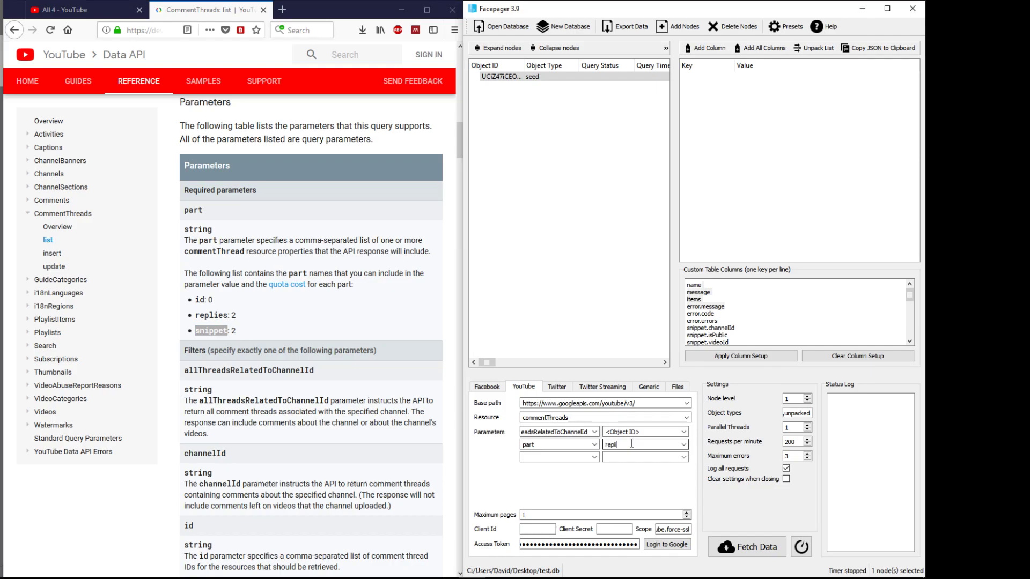
pyautogui.write('es,snippet')
pyautogui.click(247, 324)
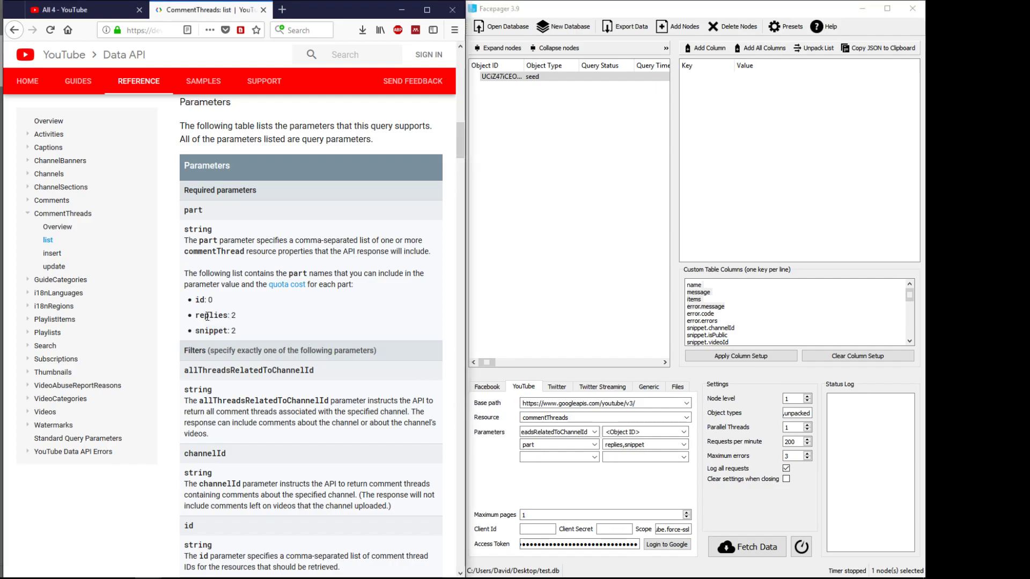
pyautogui.doubleClick(234, 316)
pyautogui.doubleClick(235, 331)
# Step: Review the replies and snippet quota costs, then maximize Facepager with the seed node selected
pyautogui.click(235, 333)
pyautogui.doubleClick(211, 315)
pyautogui.click(209, 331)
pyautogui.doubleClick(209, 331)
pyautogui.doubleClick(231, 316)
pyautogui.click(244, 335)
pyautogui.click(503, 78)
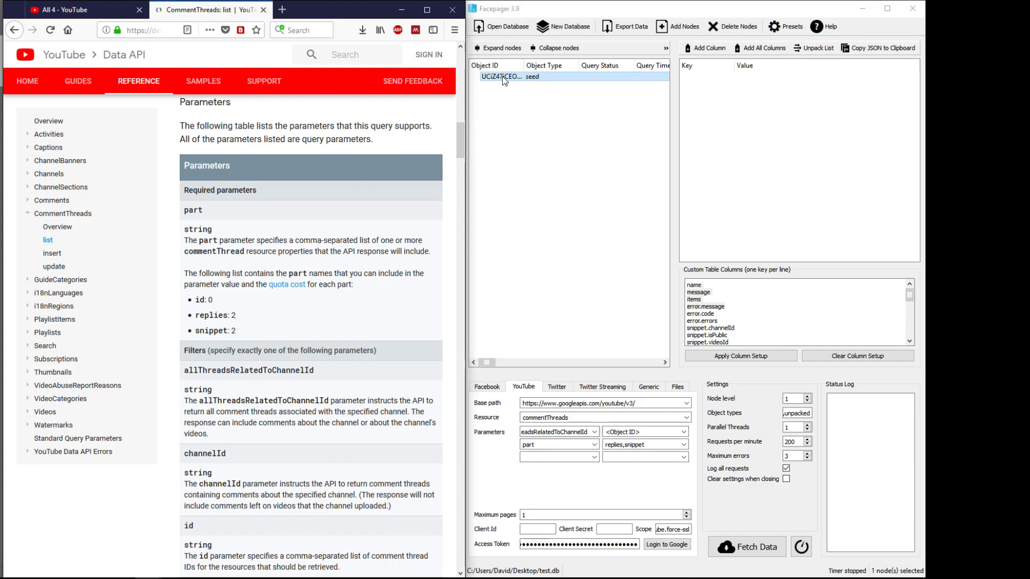
pyautogui.click(888, 9)
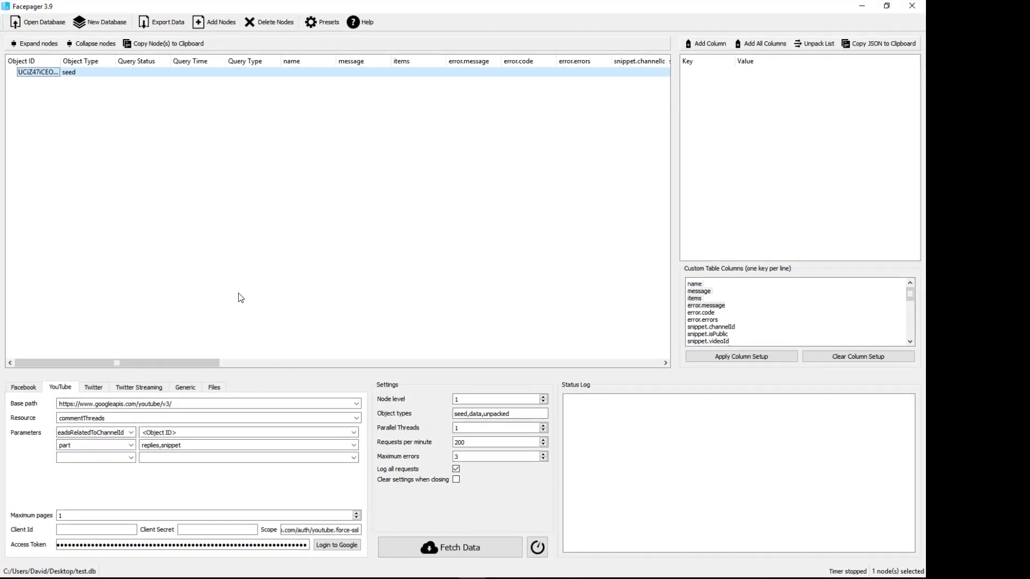
# Step: Fetch the All 4 seed's comment threads, expand it, and select all 20 data nodes
pyautogui.click(430, 548)
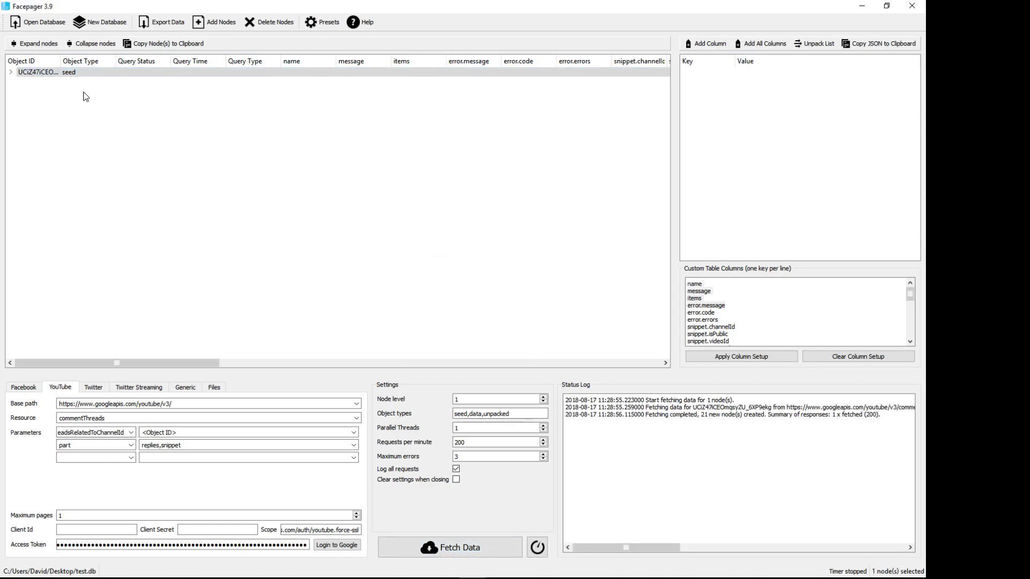
pyautogui.click(11, 72)
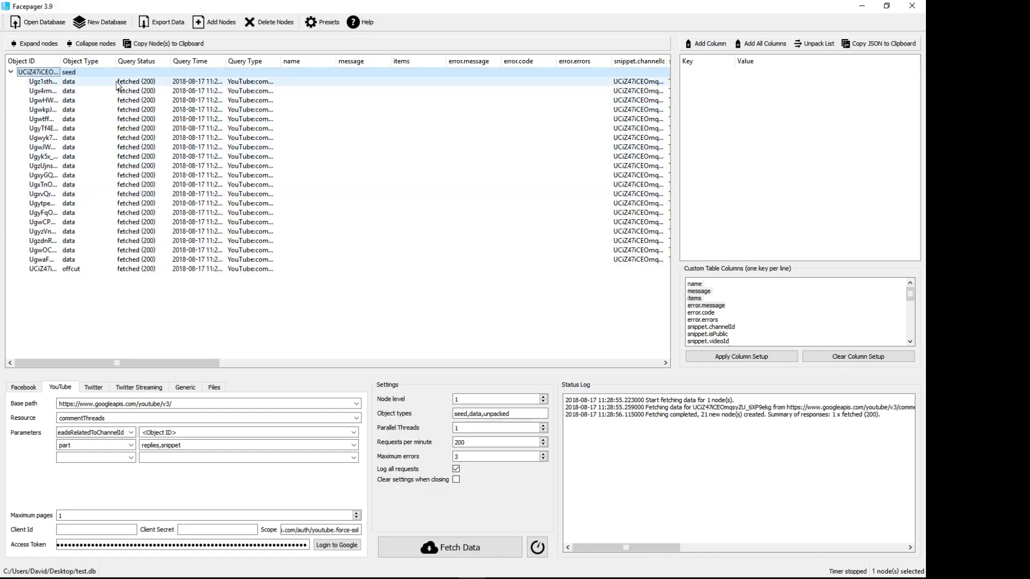
pyautogui.click(126, 260)
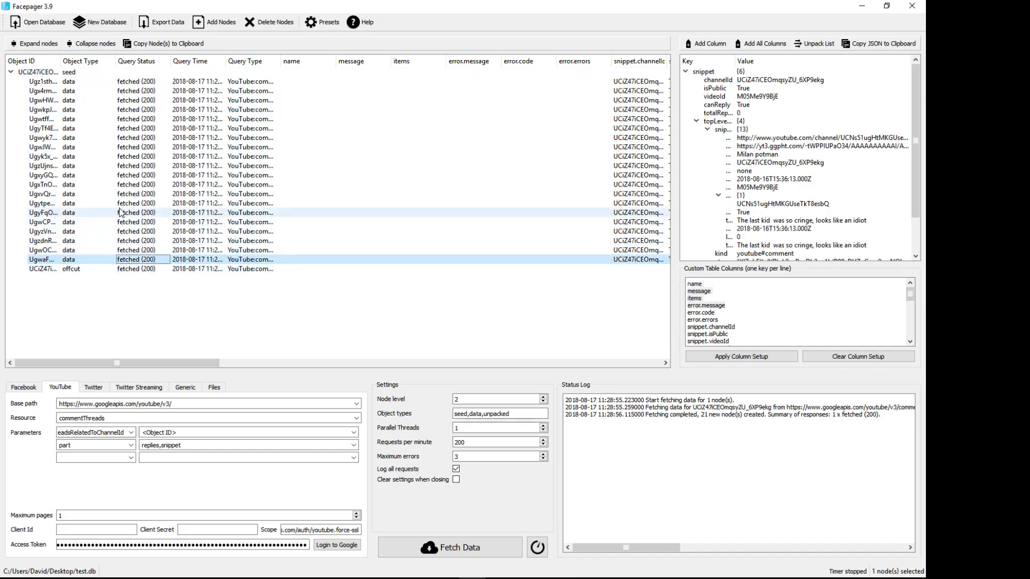
pyautogui.keyDown('shift'); pyautogui.click(88, 83); pyautogui.keyUp('shift')
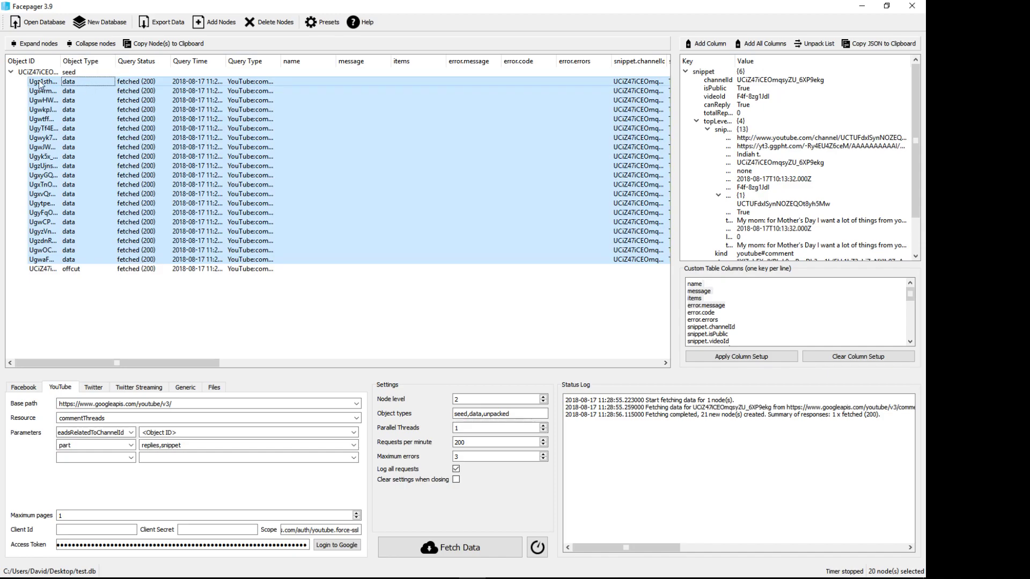
pyautogui.click(36, 262)
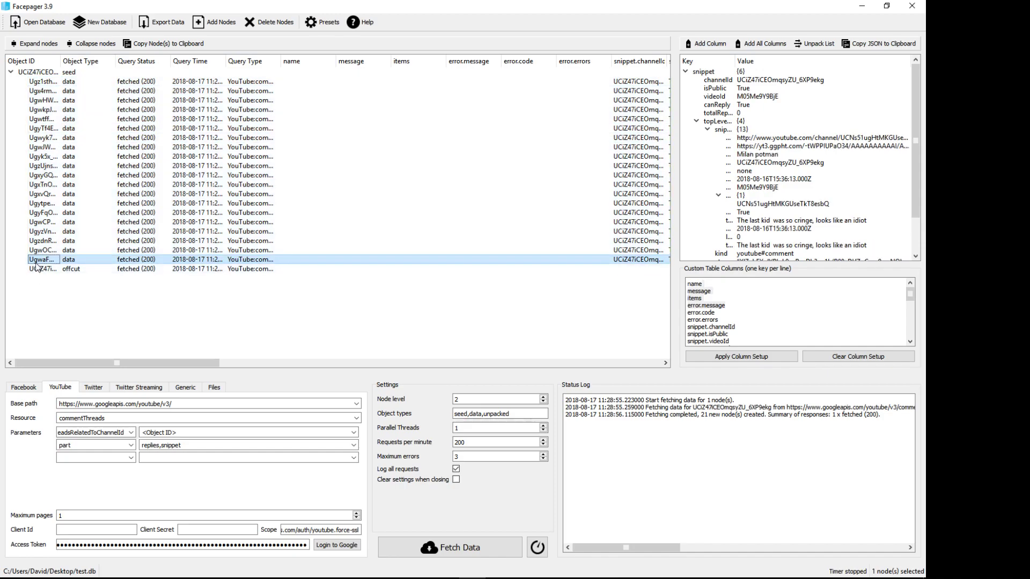
pyautogui.keyDown('shift'); pyautogui.click(69, 82); pyautogui.keyUp('shift')
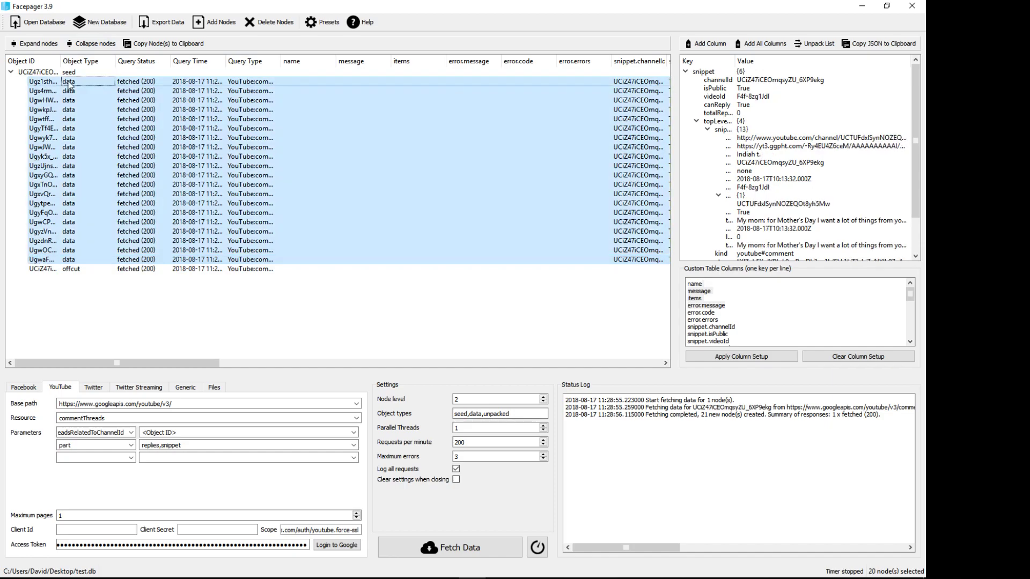
pyautogui.moveTo(292, 364); pyautogui.dragTo(600, 358)
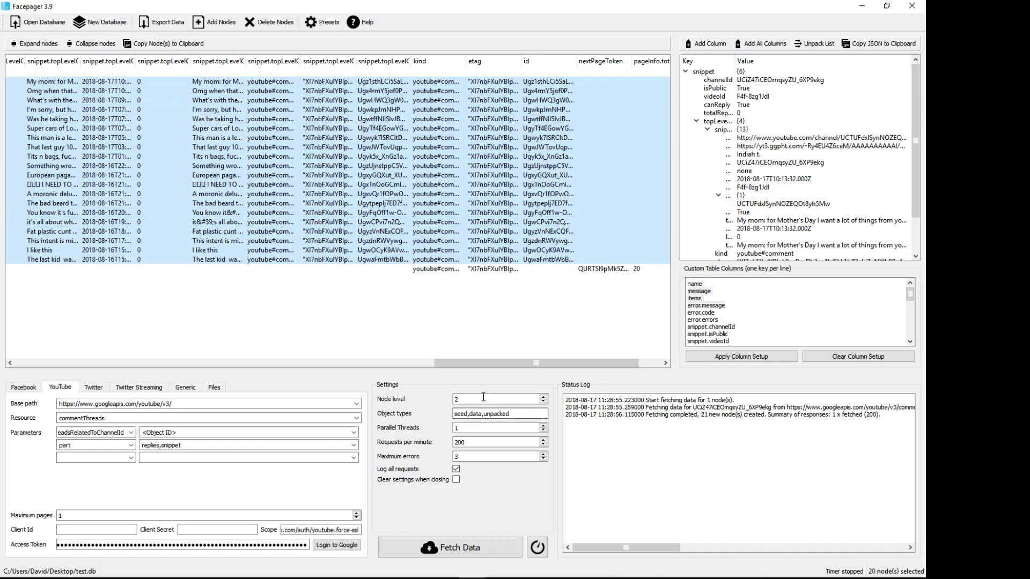
pyautogui.moveTo(494, 362); pyautogui.dragTo(387, 365)
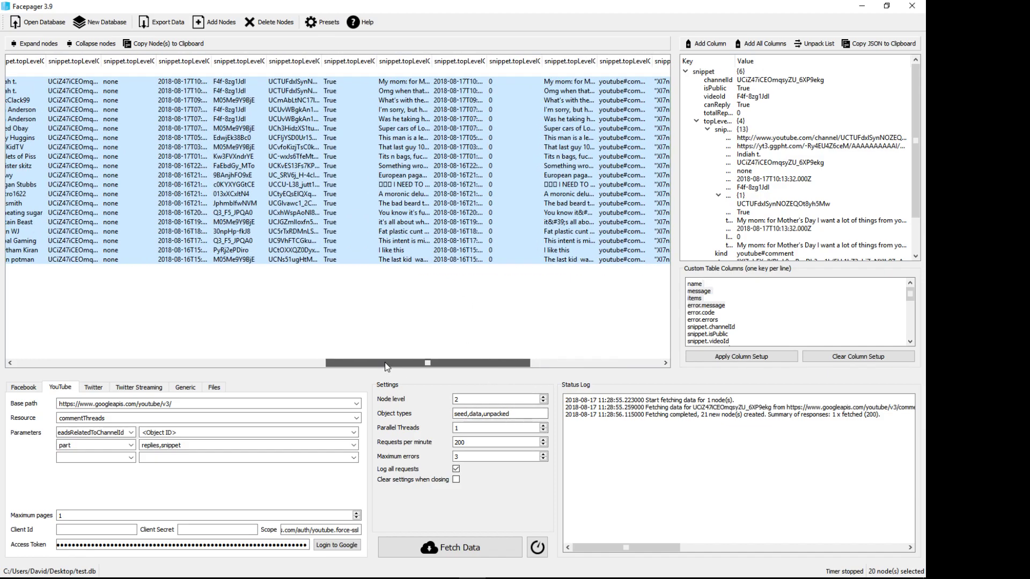
pyautogui.moveTo(388, 367); pyautogui.dragTo(406, 376)
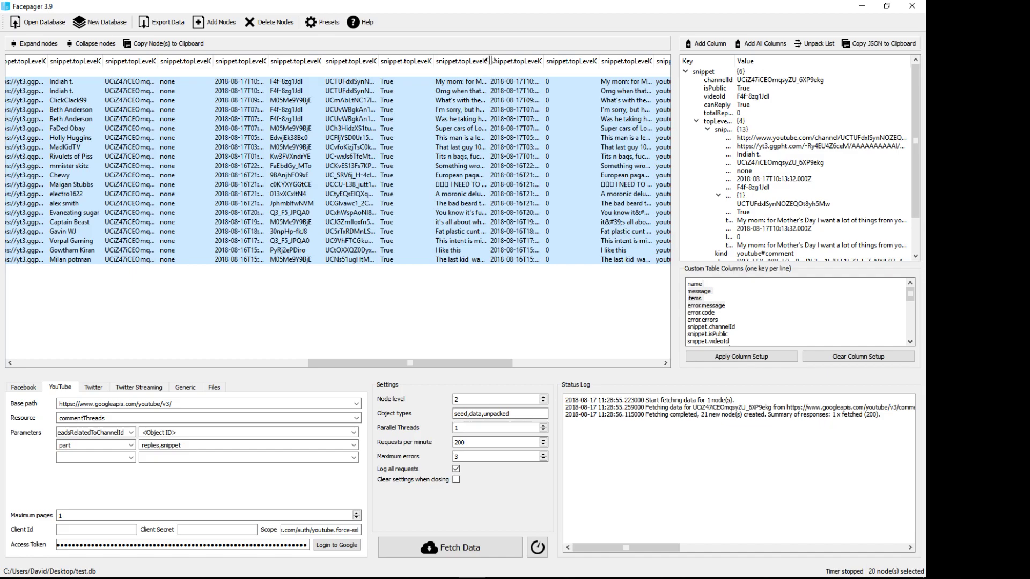
pyautogui.moveTo(491, 60); pyautogui.dragTo(659, 61)
pyautogui.moveTo(418, 362); pyautogui.dragTo(574, 365)
pyautogui.click(584, 102)
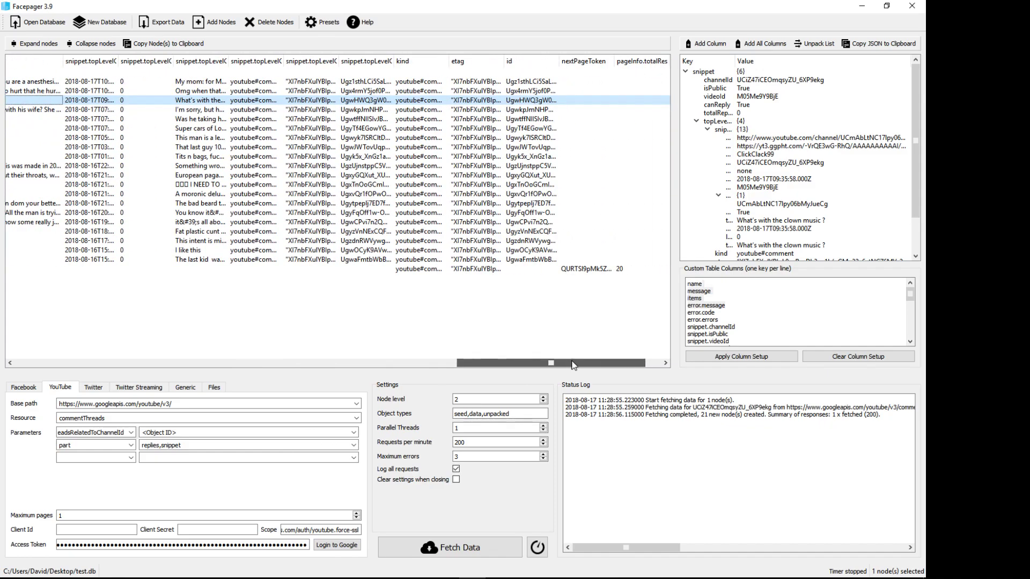
pyautogui.moveTo(535, 362); pyautogui.dragTo(209, 367)
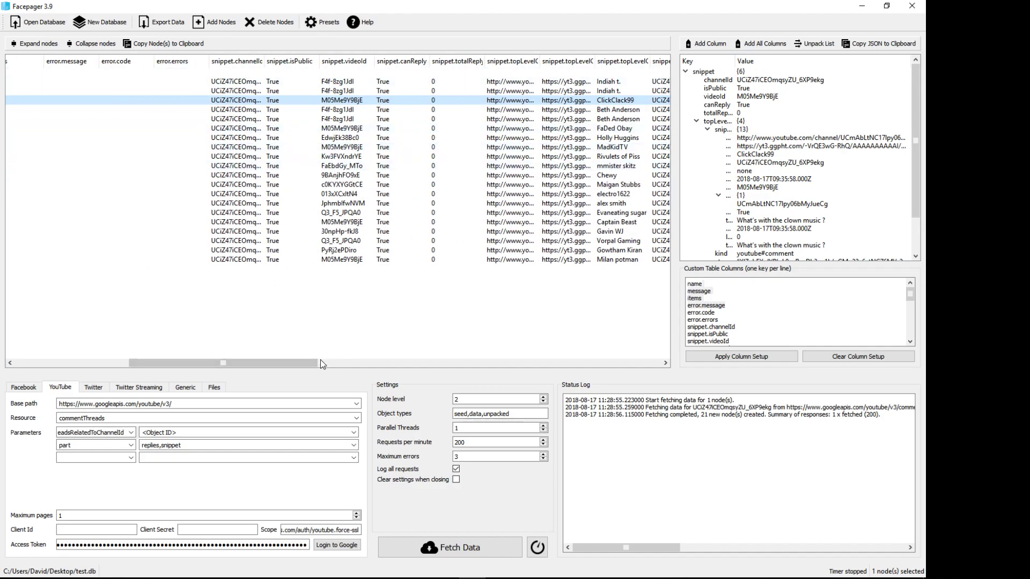
pyautogui.moveTo(290, 363); pyautogui.dragTo(161, 367)
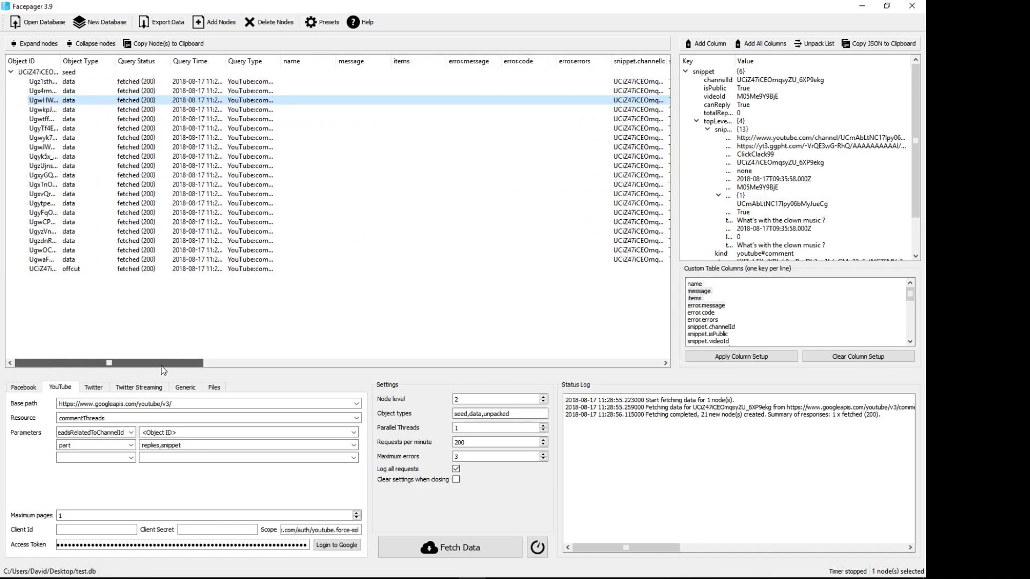
# Step: Set Maximum pages to 10000 and reselect the 20 comment nodes
pyautogui.click(101, 83)
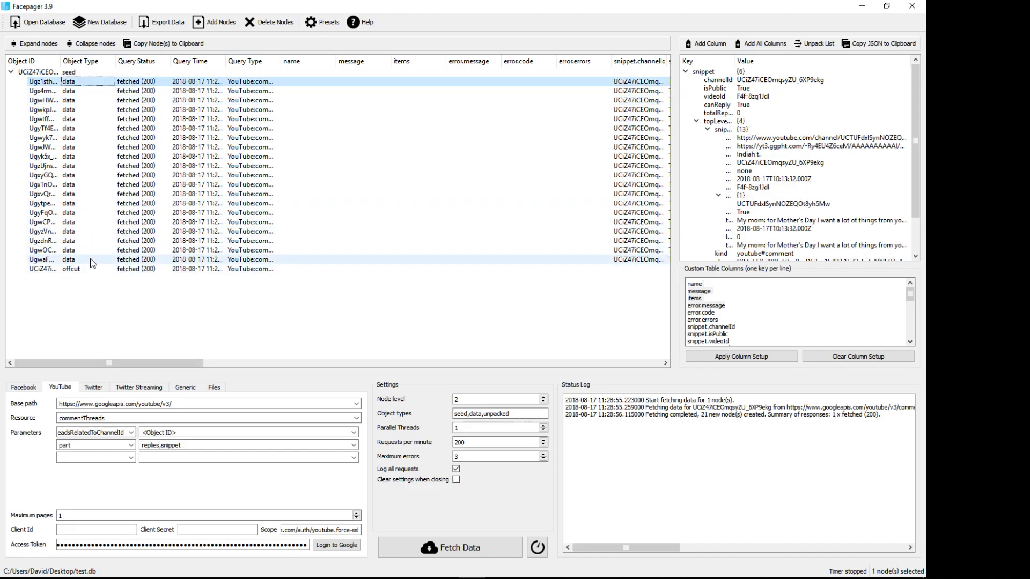
pyautogui.keyDown('shift'); pyautogui.click(91, 261); pyautogui.keyUp('shift')
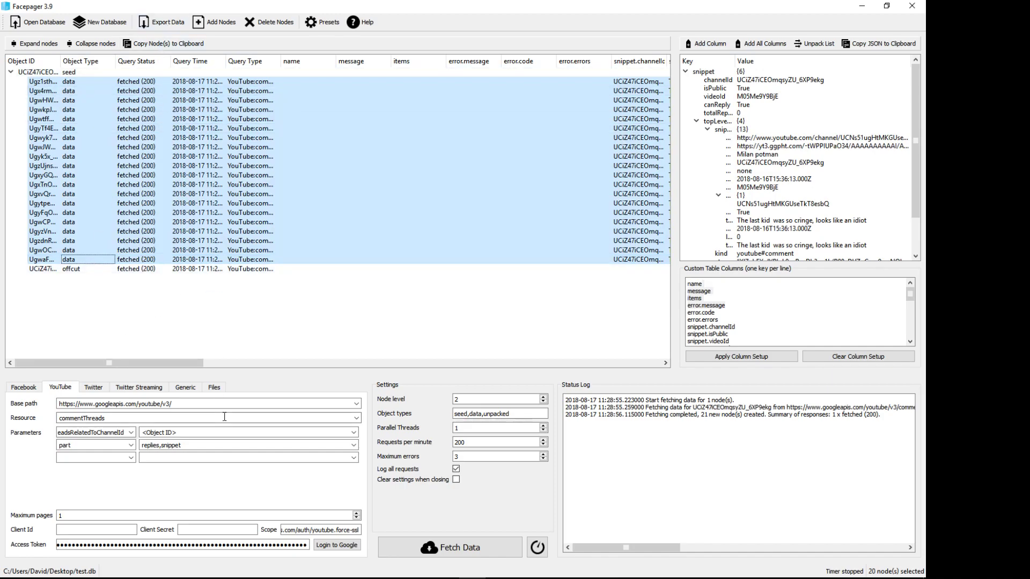
pyautogui.click(88, 516)
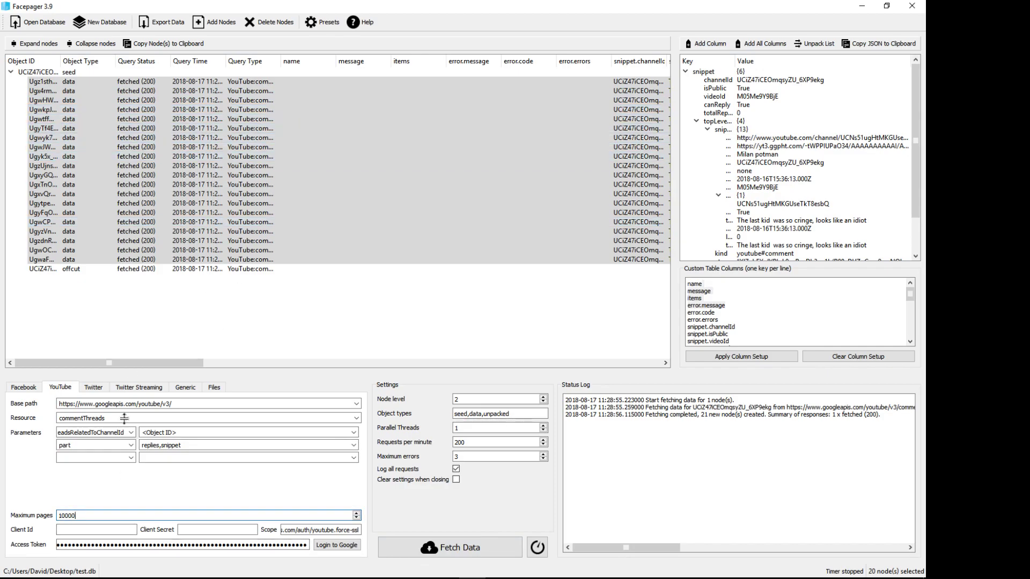
pyautogui.click(105, 304)
pyautogui.click(52, 83)
pyautogui.keyDown('shift'); pyautogui.click(64, 261); pyautogui.keyUp('shift')
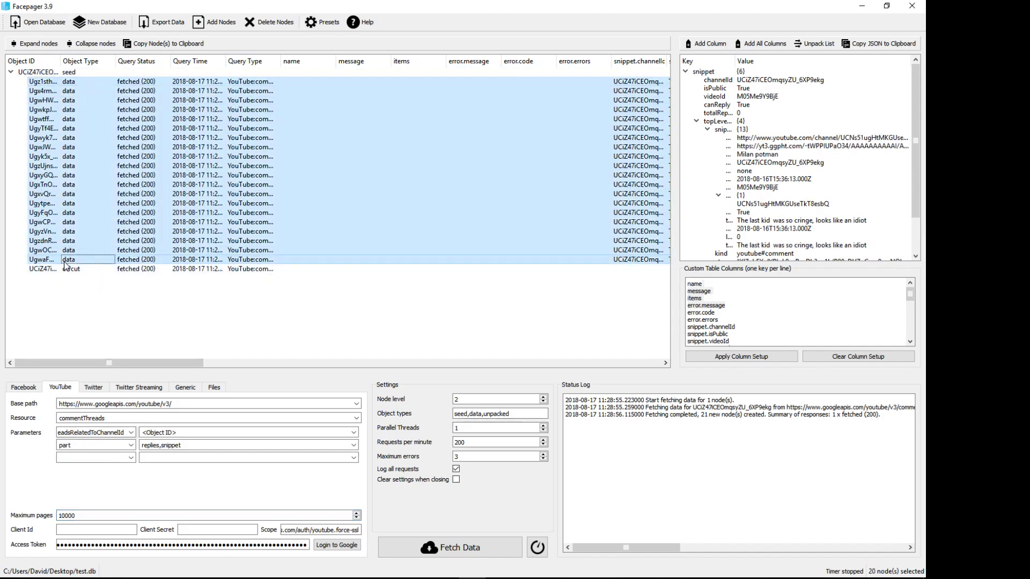
# Step: Open the CSV Export Data dialog and cancel it without saving
pyautogui.click(133, 305)
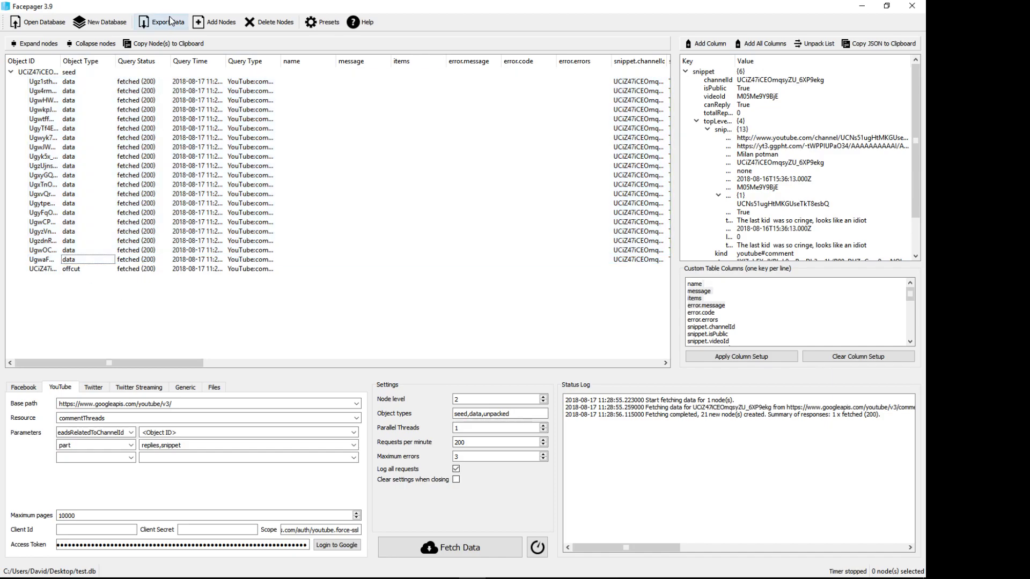
pyautogui.click(161, 22)
pyautogui.click(614, 354)
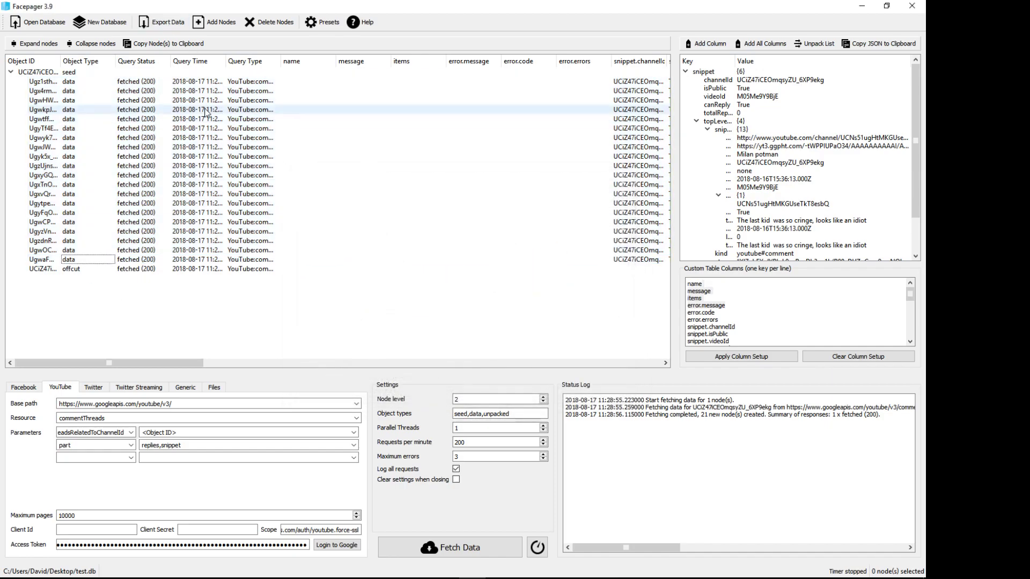
# Step: Export all nodes to comments.csv on the Desktop using a comma (',') separator
pyautogui.click(167, 24)
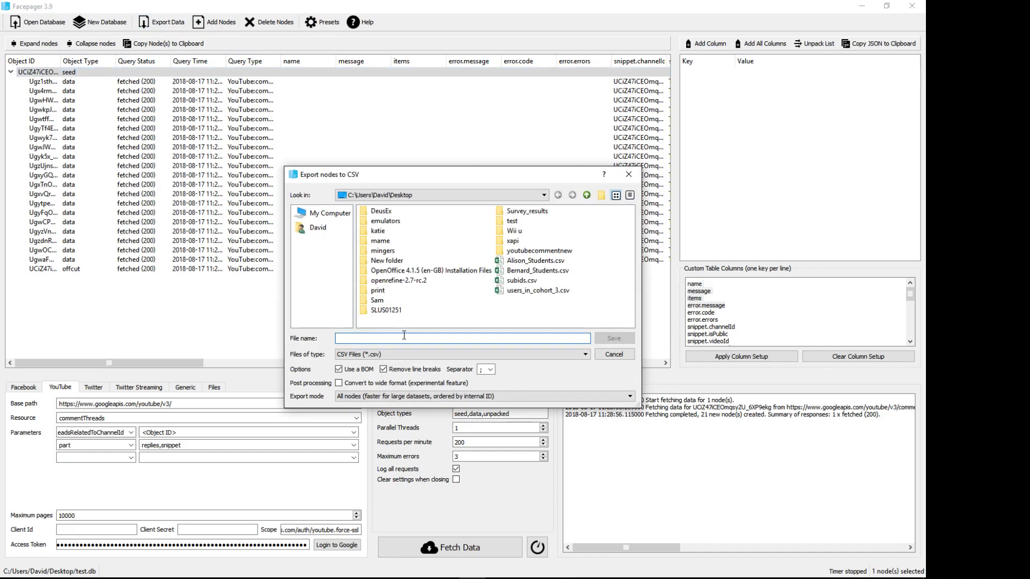
pyautogui.write('comments')
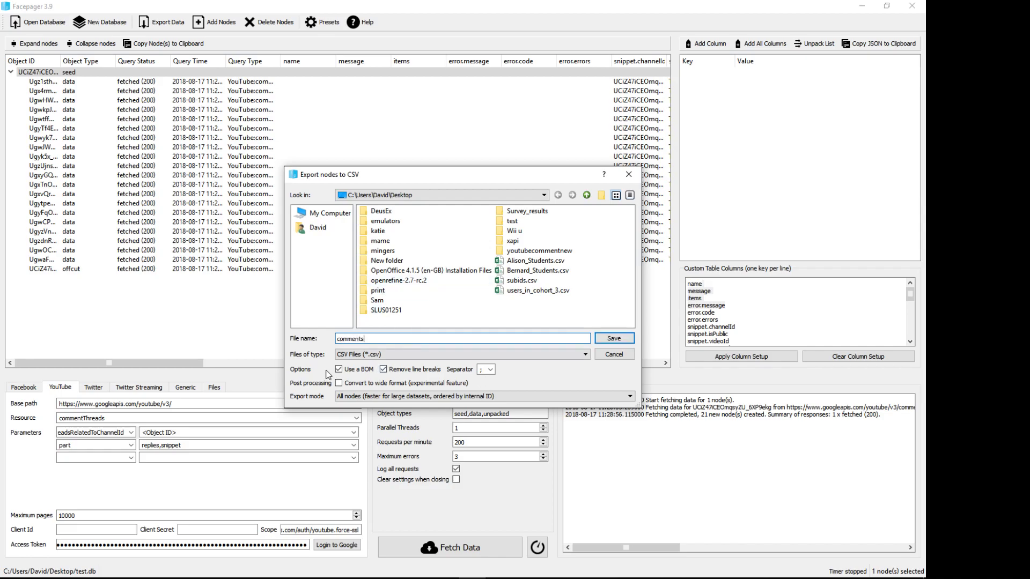
pyautogui.click(489, 372)
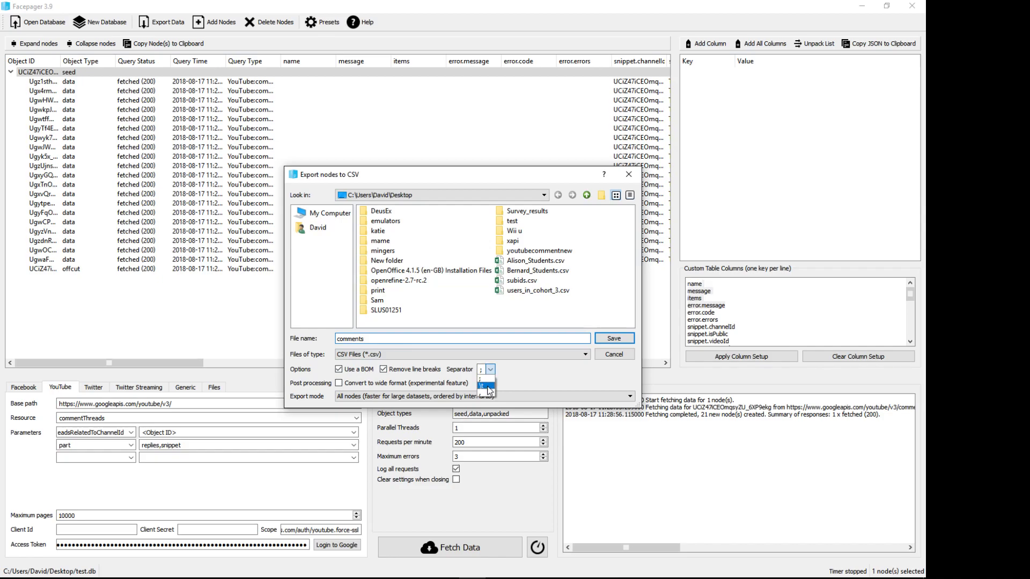
pyautogui.click(486, 395)
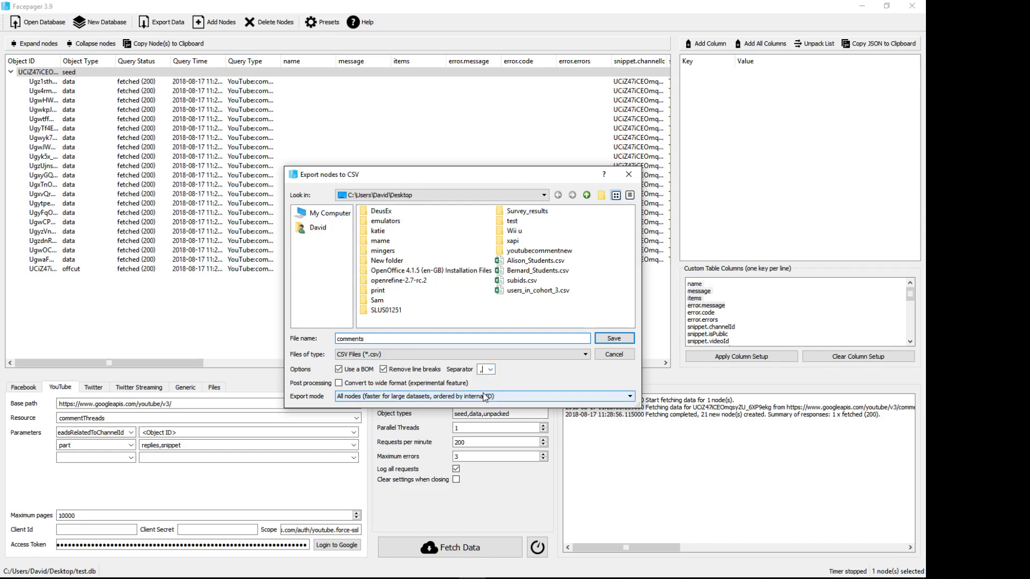
pyautogui.click(610, 343)
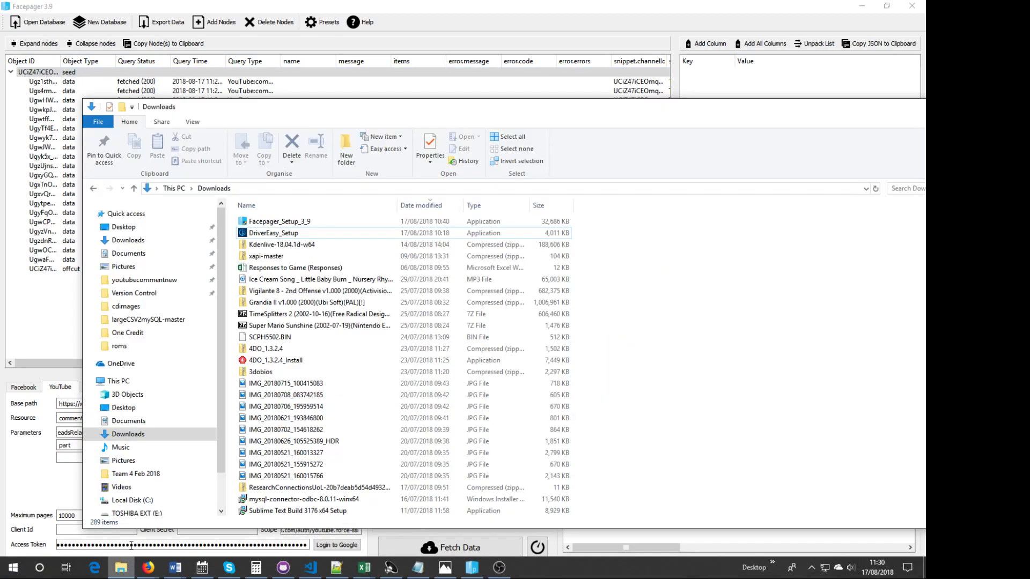
# Step: In File Explorer, browse to the Desktop folder and select the exported comments.csv file
pyautogui.click(121, 568)
pyautogui.click(129, 240)
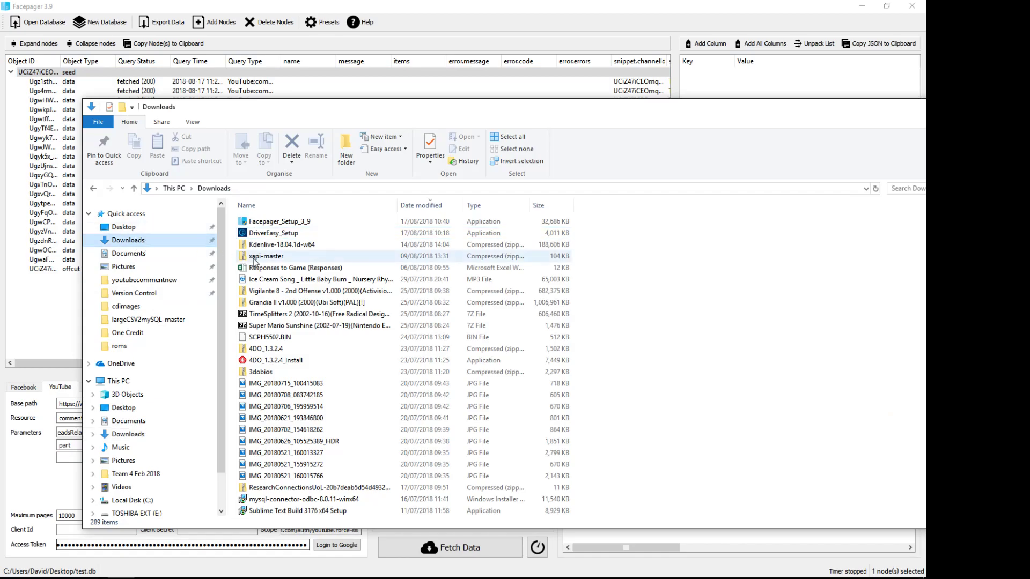
pyautogui.click(128, 228)
pyautogui.click(299, 222)
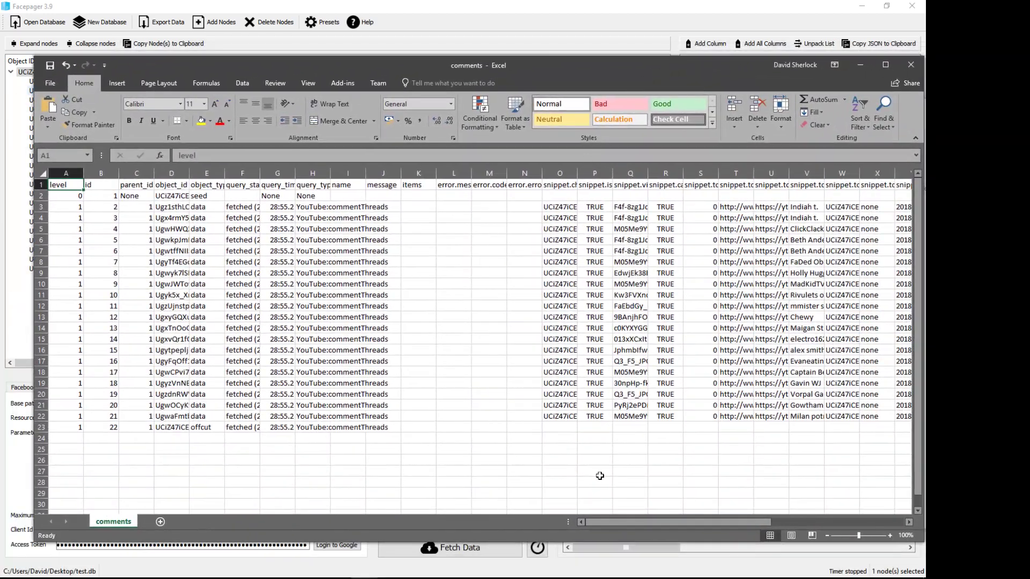
# Step: Scroll to and widen column AF, select comment texts AF3:AF22, then bring Facepager forward
pyautogui.moveTo(731, 524); pyautogui.dragTo(883, 513)
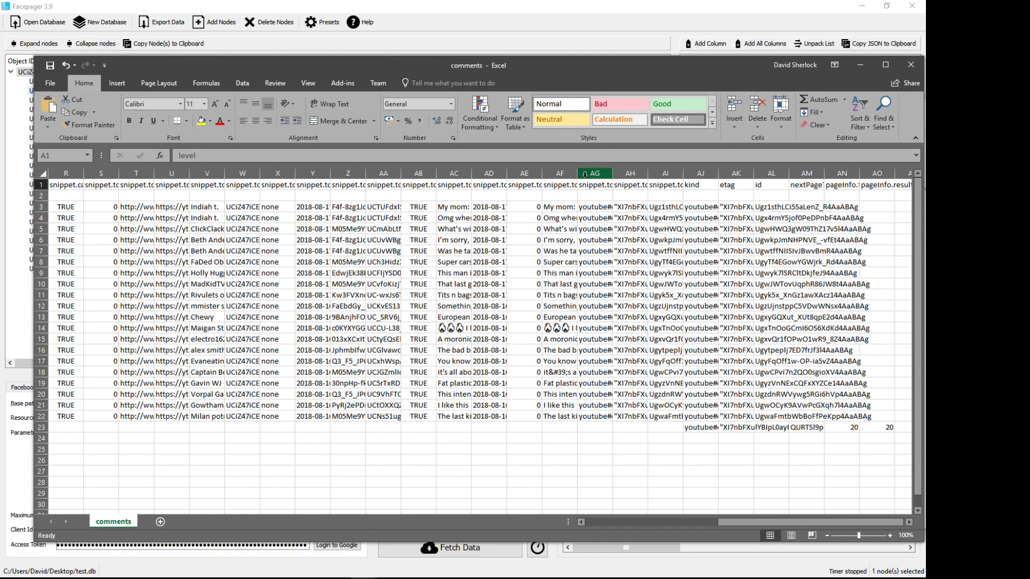
pyautogui.moveTo(577, 173); pyautogui.dragTo(782, 174)
pyautogui.moveTo(590, 206); pyautogui.dragTo(645, 396)
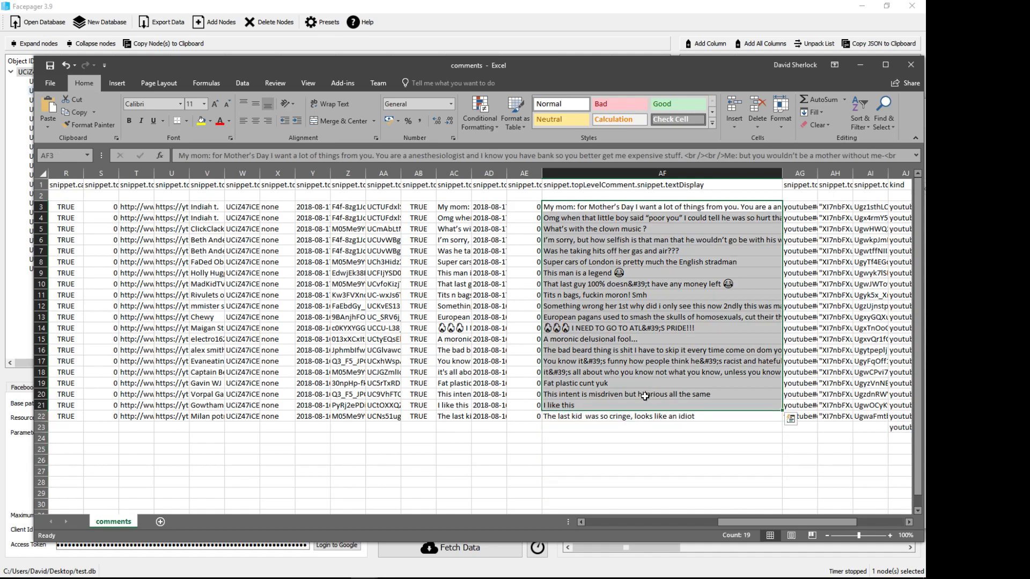
pyautogui.click(147, 578)
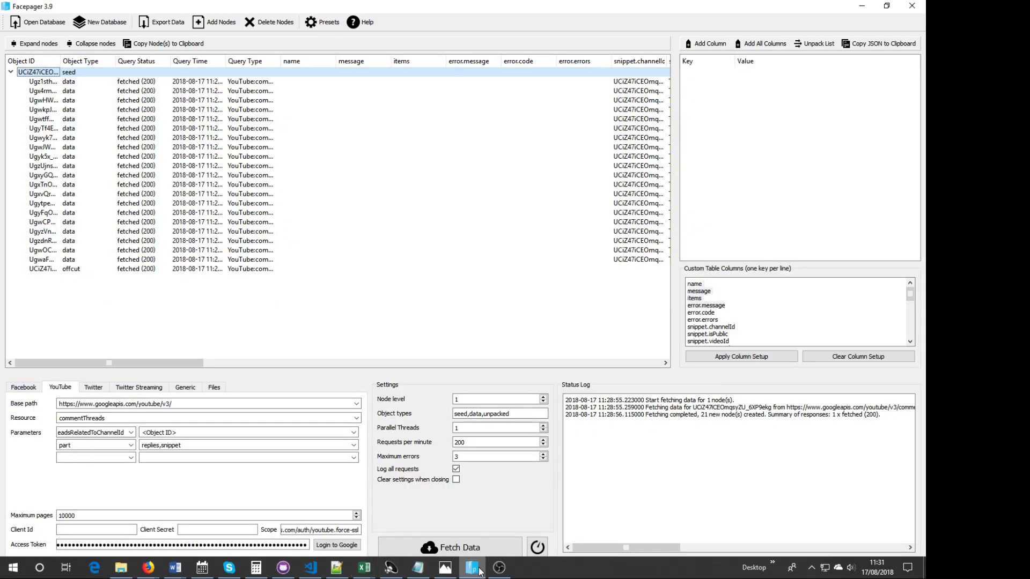
pyautogui.click(500, 573)
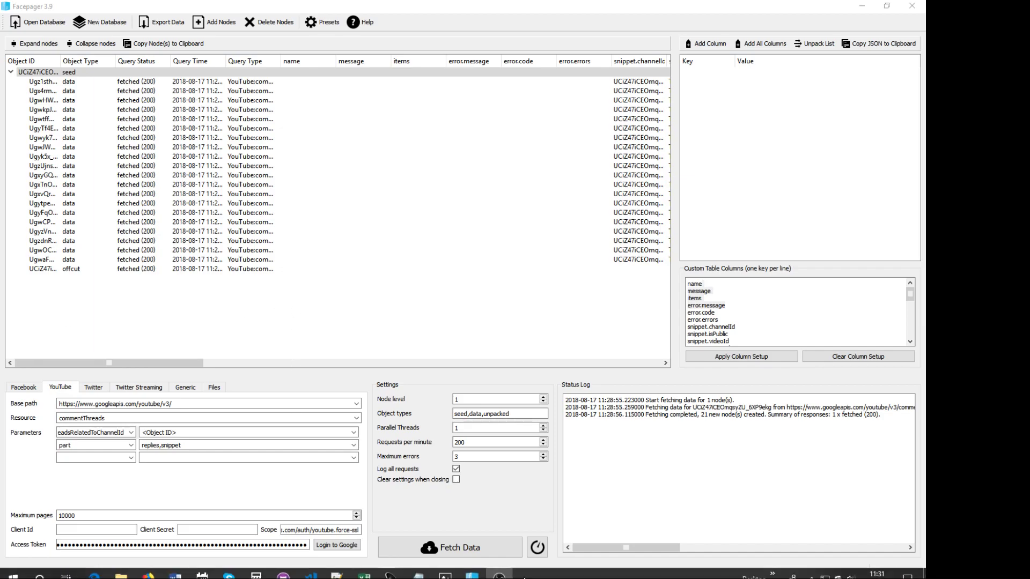
pyautogui.click(498, 568)
pyautogui.click(498, 567)
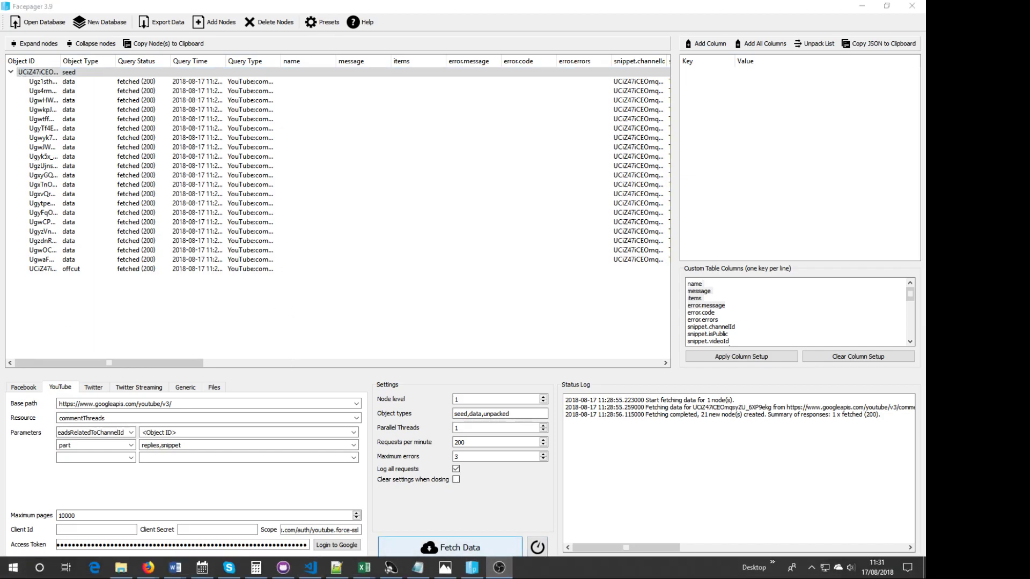